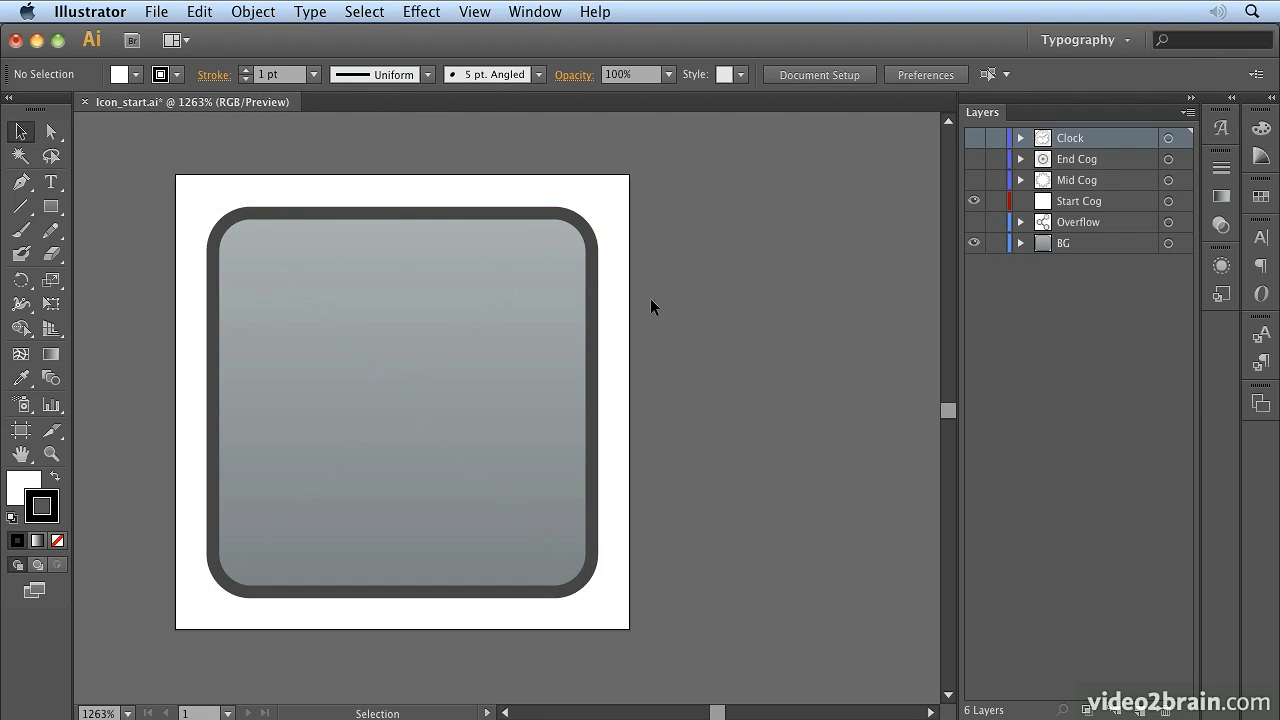
# Create a second window of the icon document and tile the two windows side by side
pyautogui.click(474, 14)
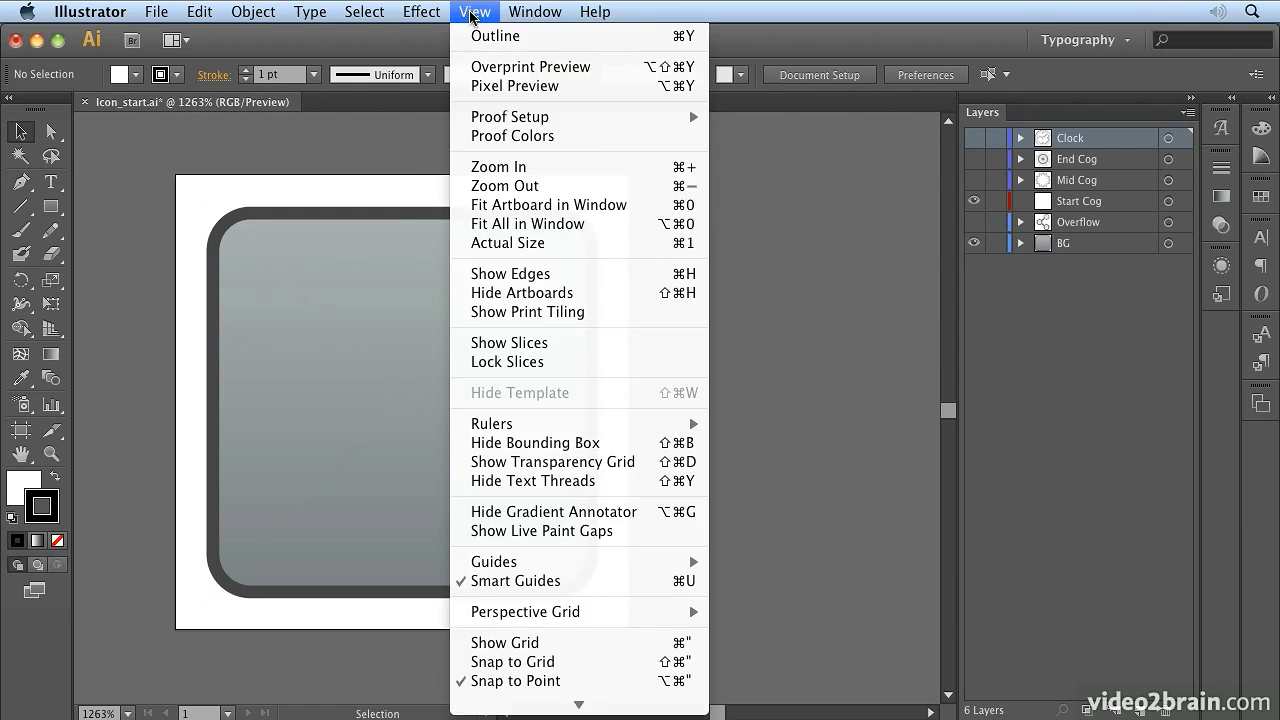
pyautogui.moveTo(534, 12)
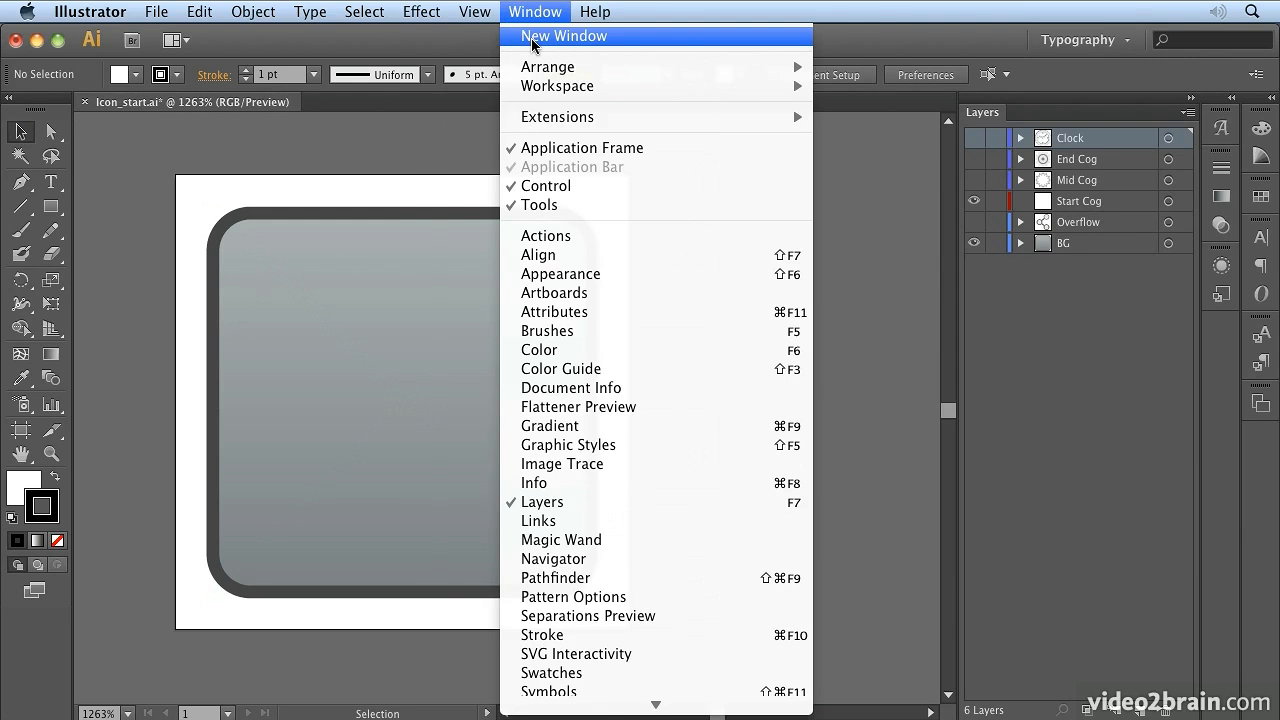
pyautogui.click(537, 40)
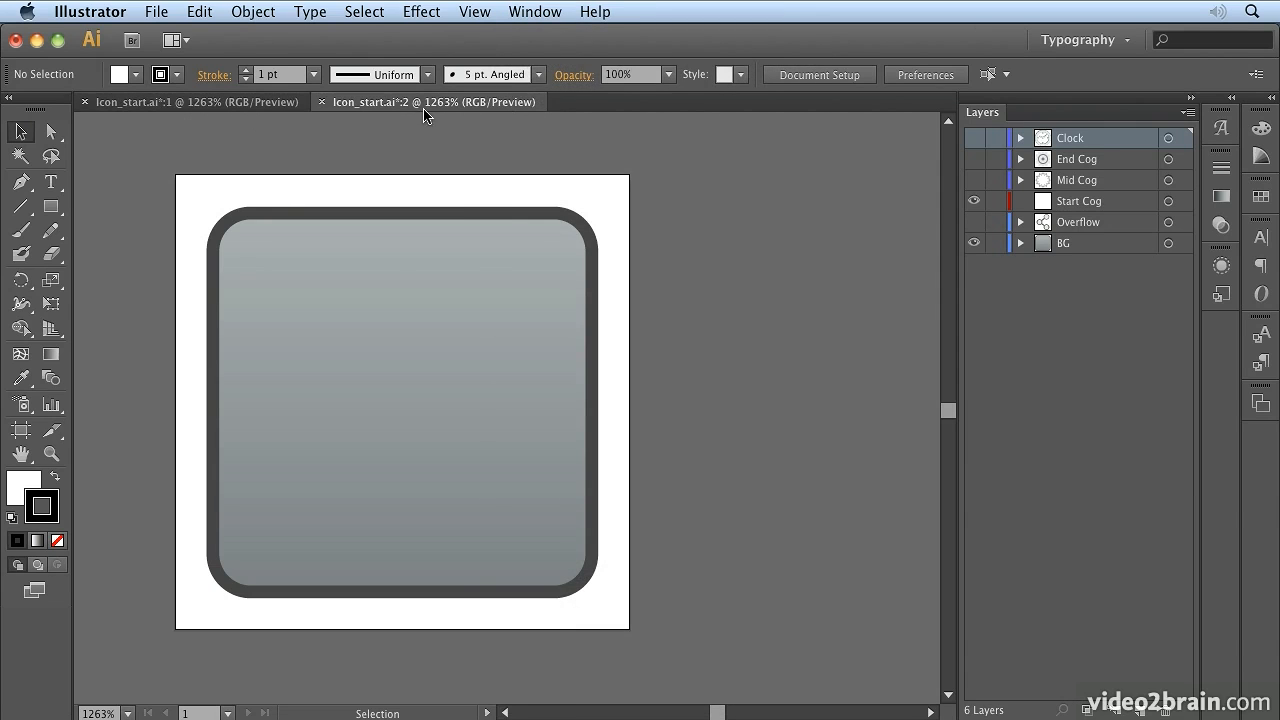
pyautogui.click(188, 42)
pyautogui.click(246, 82)
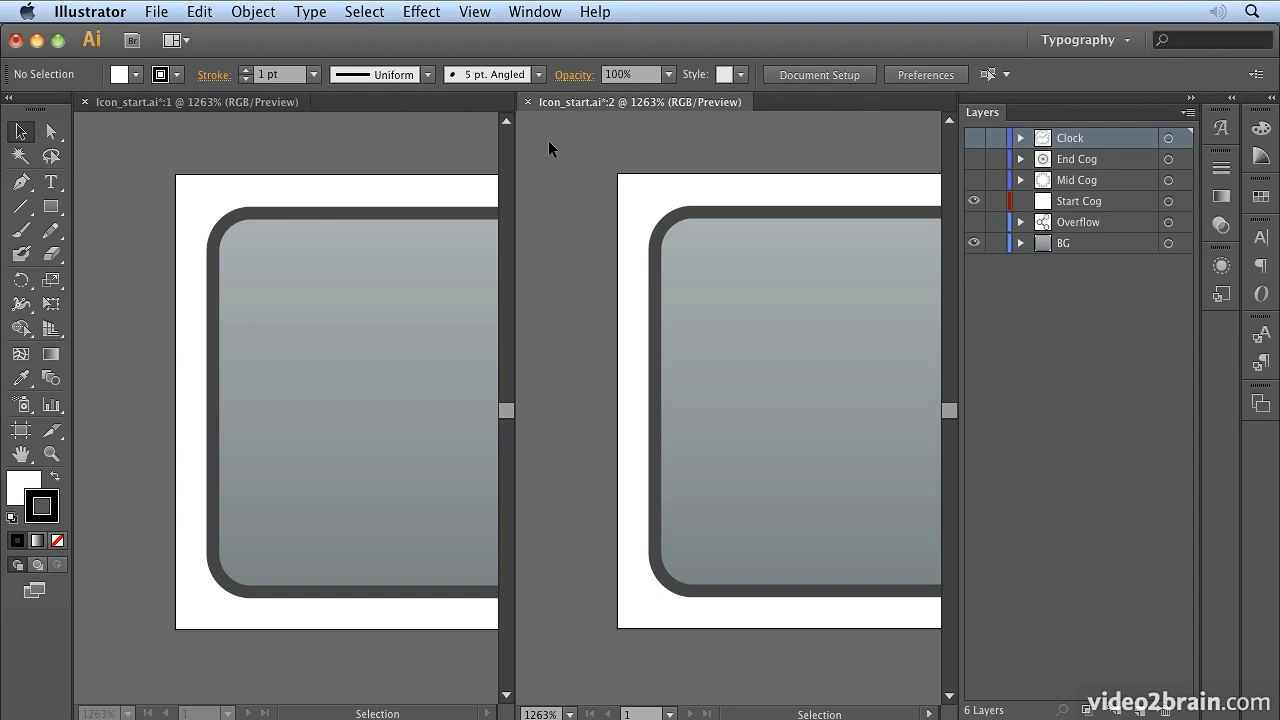
# Set the second document window to 100% zoom and turn on Pixel Preview there
pyautogui.doubleClick(46, 458)
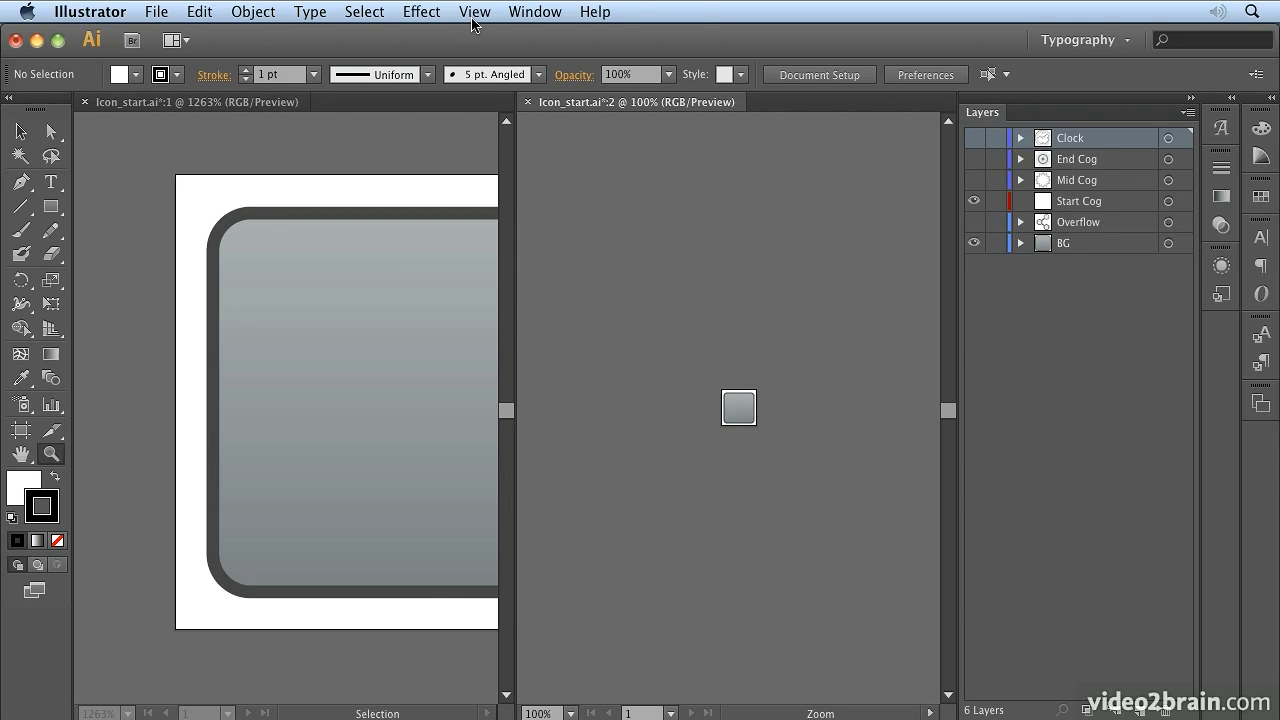
pyautogui.click(474, 12)
pyautogui.click(500, 92)
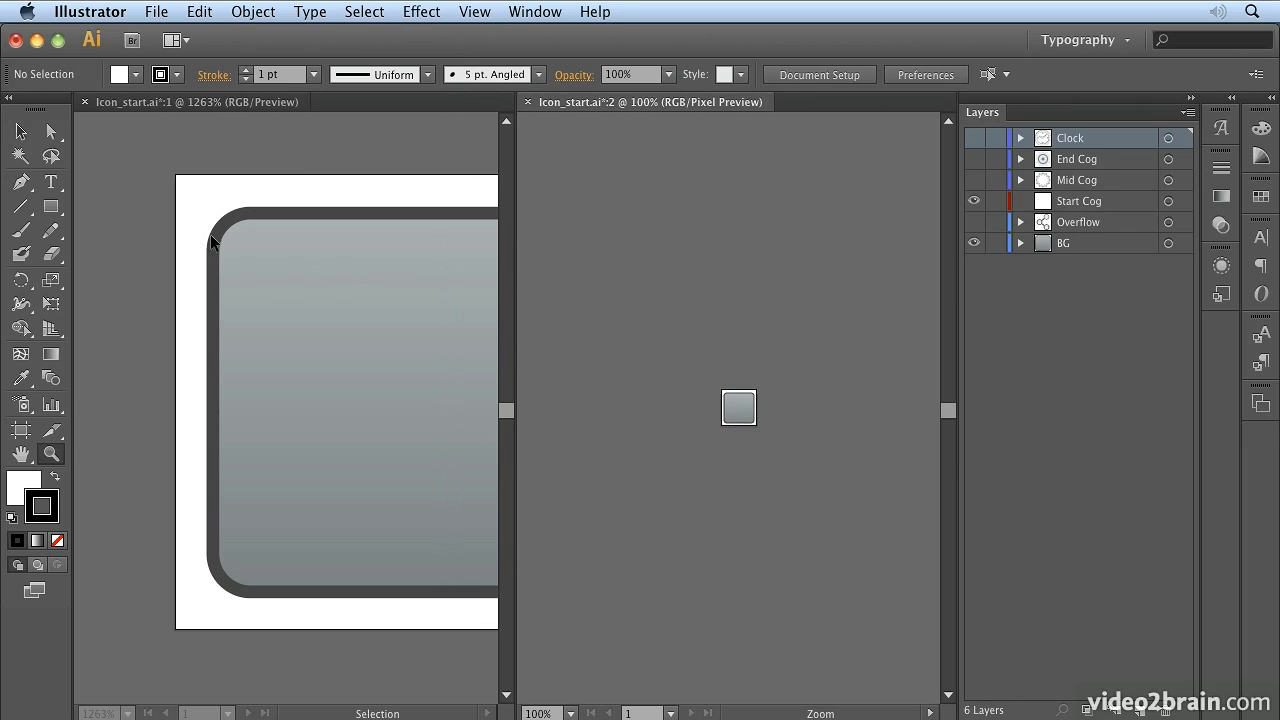
# Make the first document window active and turn on Pixel Preview for its enlarged icon
pyautogui.click(21, 131)
pyautogui.click(82, 153)
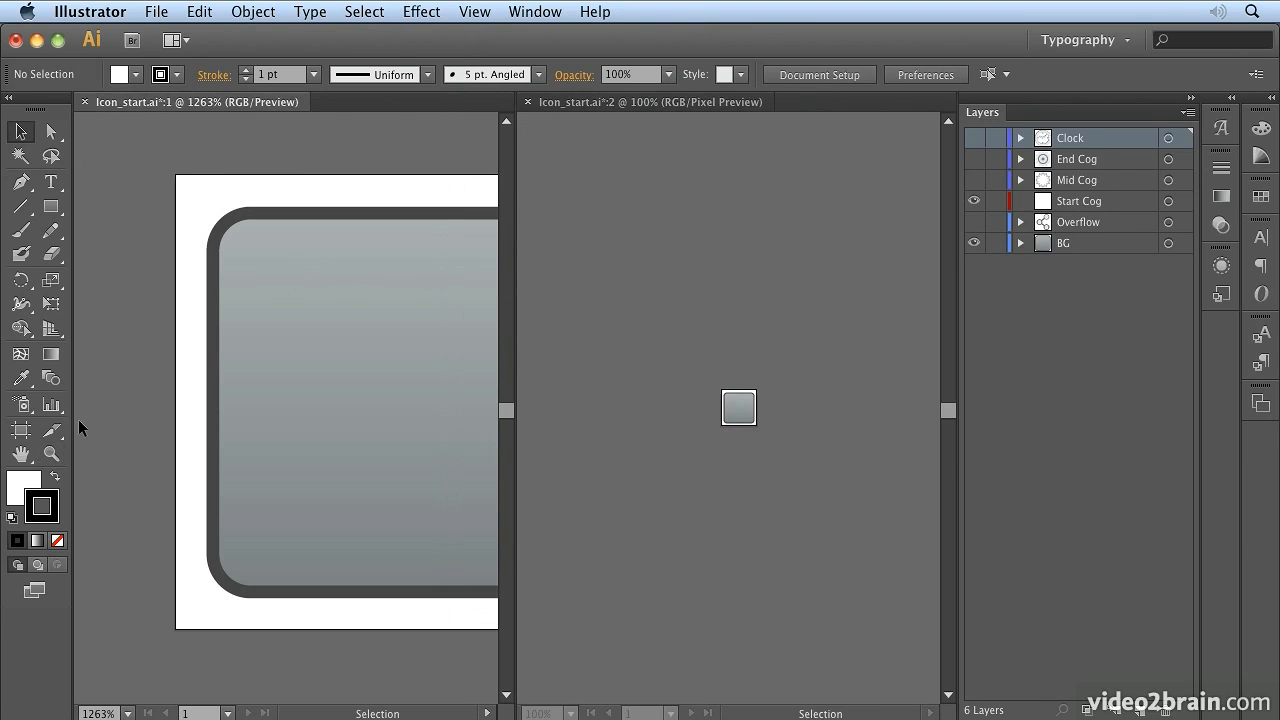
pyautogui.click(480, 12)
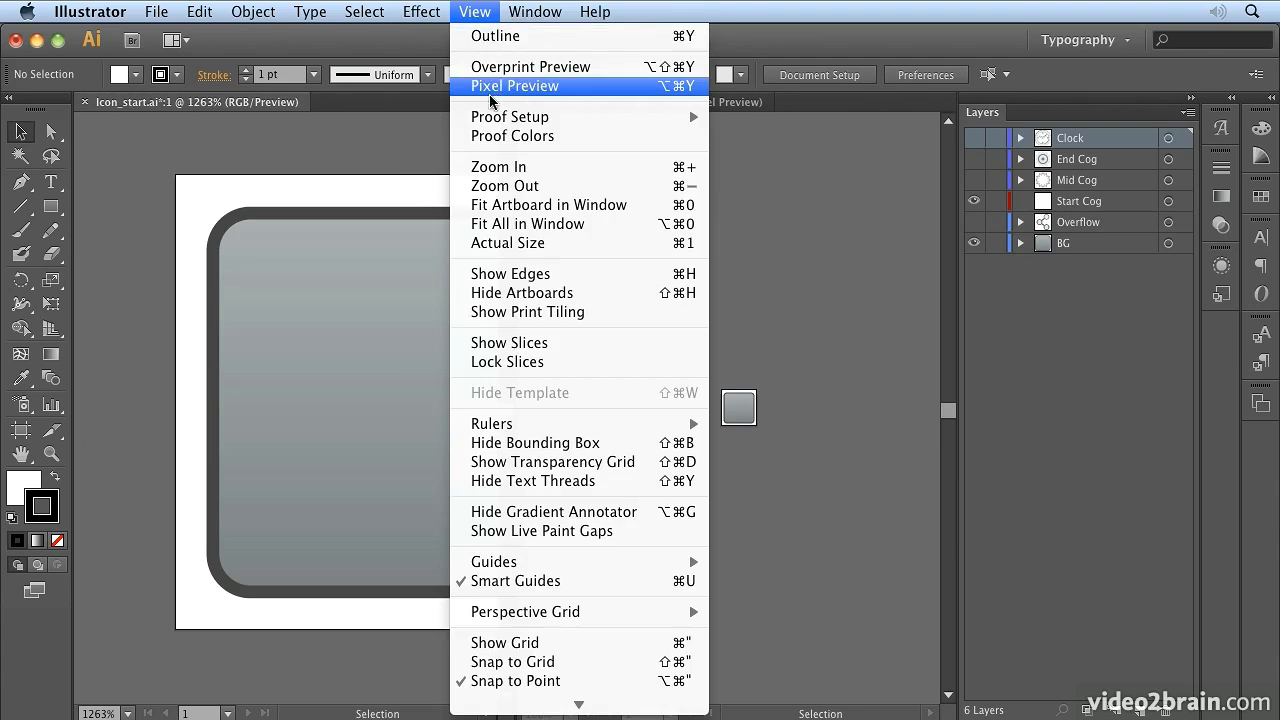
pyautogui.click(491, 88)
pyautogui.press('space')
pyautogui.moveTo(405, 393); pyautogui.dragTo(353, 397)
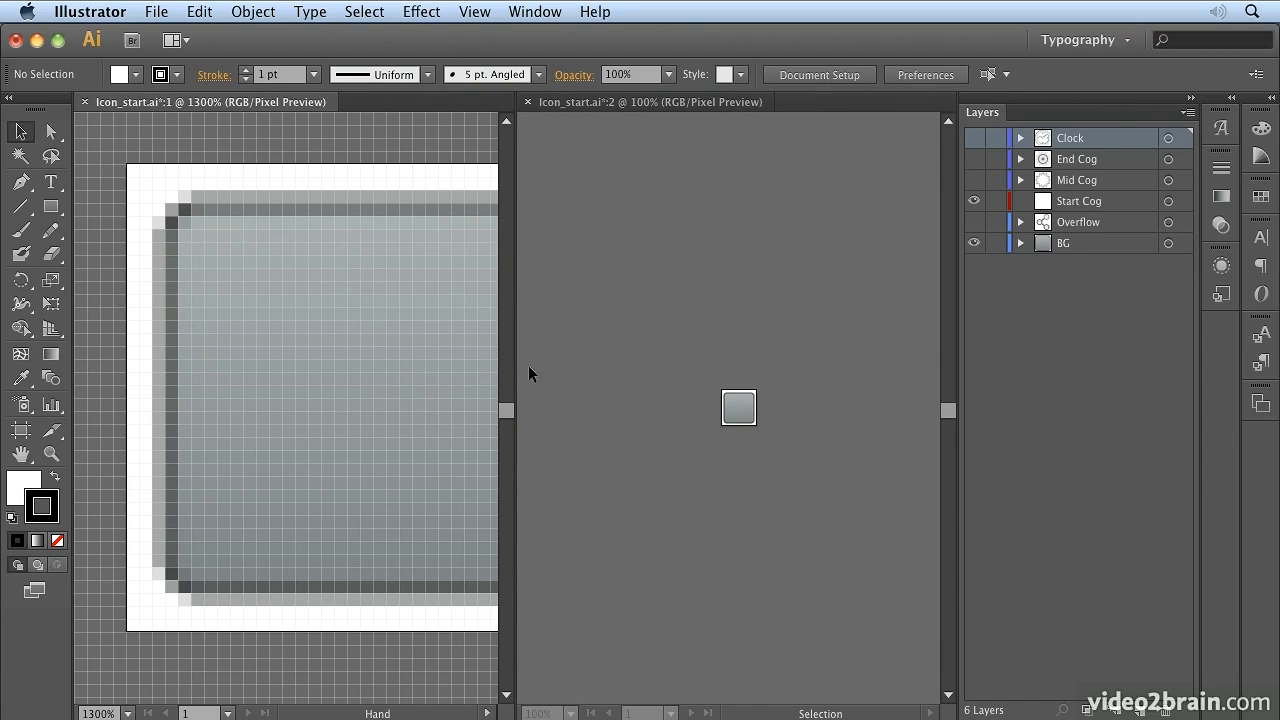
# Widen the enlarged icon's window to show the whole artboard and recenter the 100% icon in the narrower window
pyautogui.moveTo(512, 368); pyautogui.dragTo(637, 368)
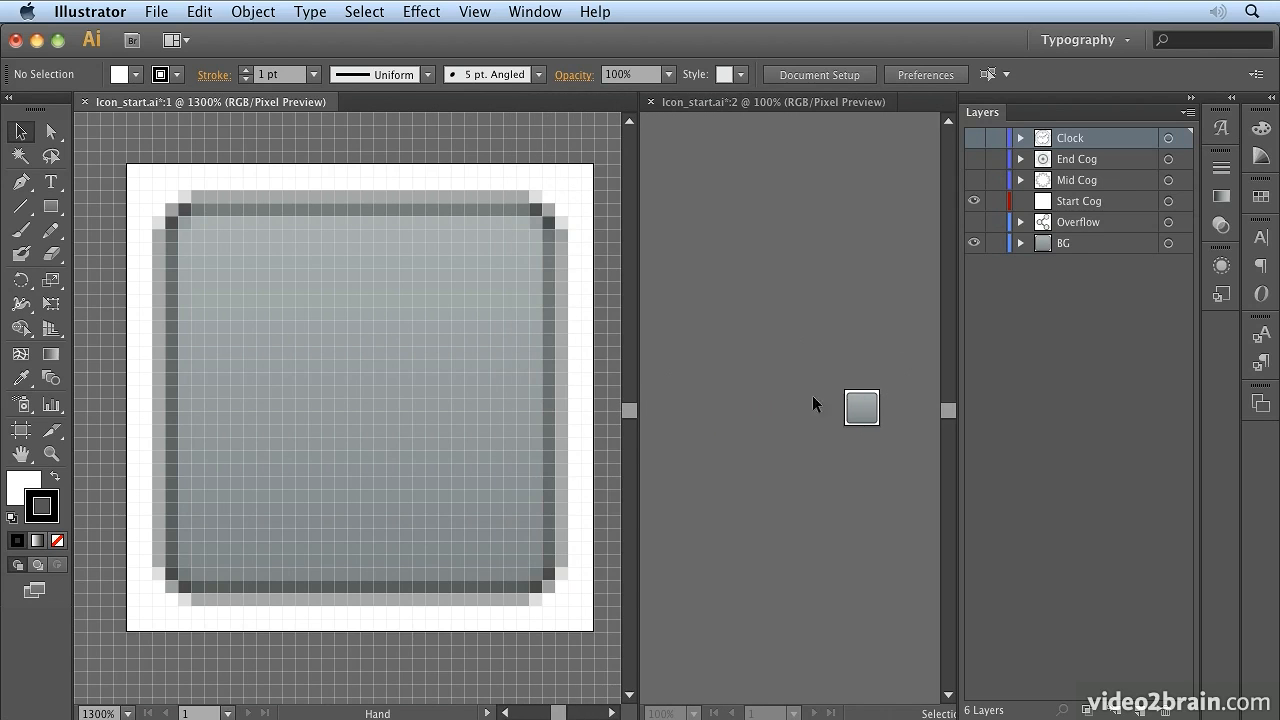
pyautogui.click(800, 335)
pyautogui.moveTo(846, 368); pyautogui.dragTo(774, 354)
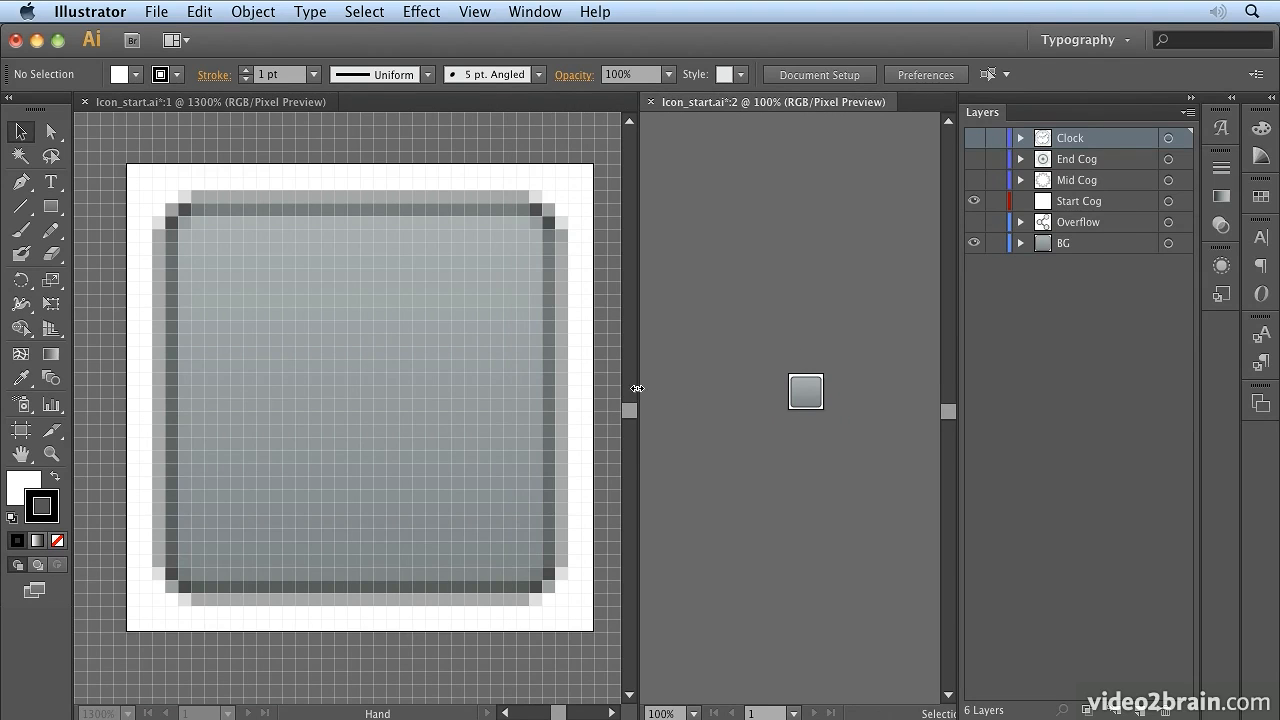
pyautogui.moveTo(637, 388); pyautogui.dragTo(718, 388)
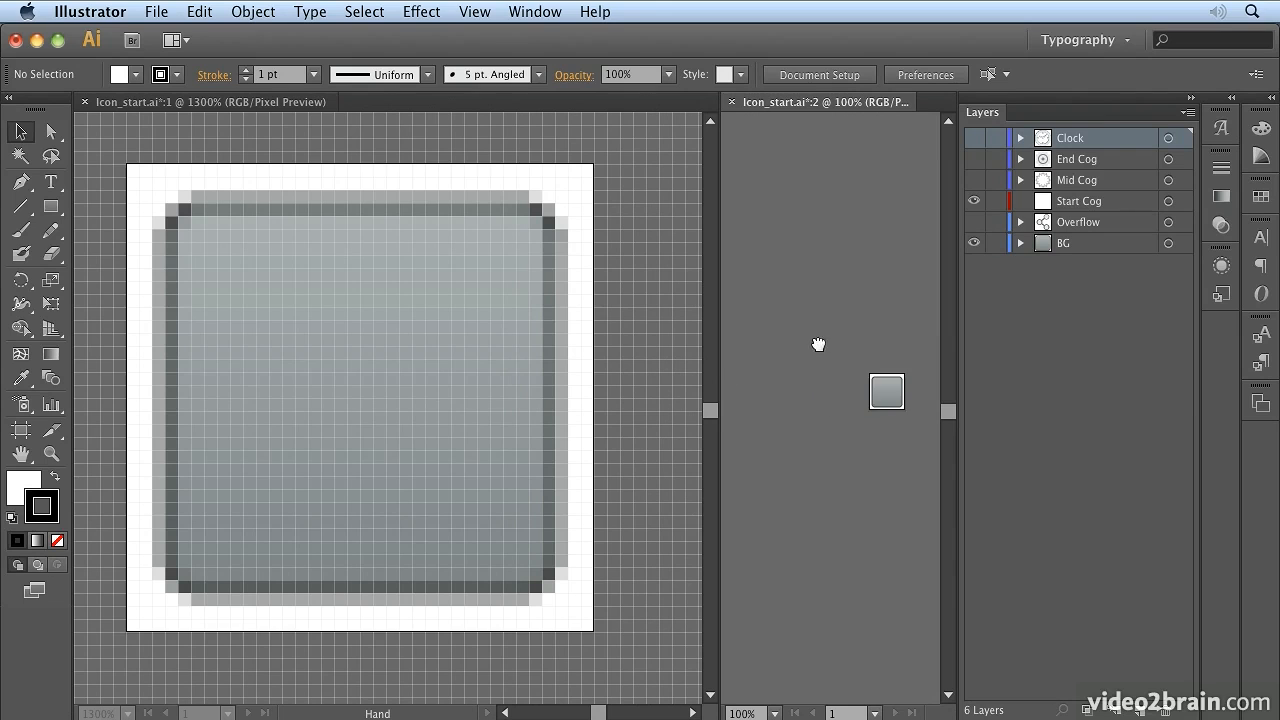
pyautogui.moveTo(818, 344); pyautogui.dragTo(769, 346)
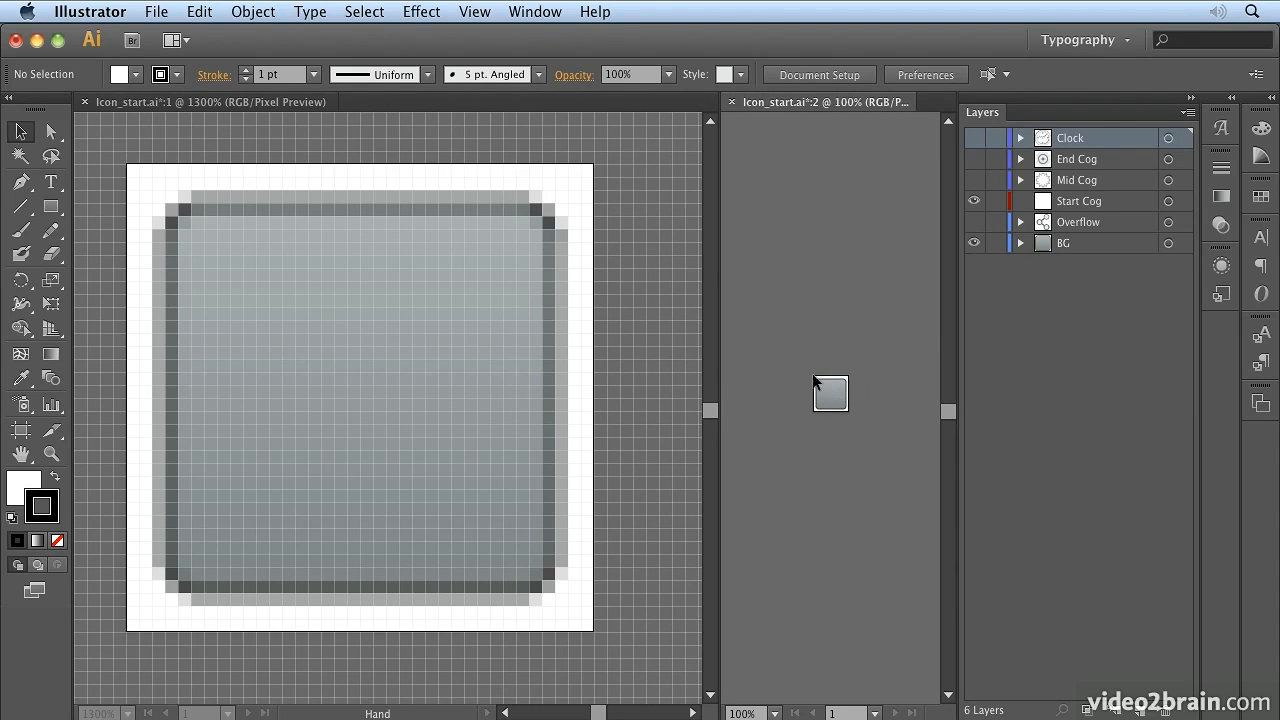
# Turn off Pixel Preview in the first document window with the enlarged icon
pyautogui.click(390, 158)
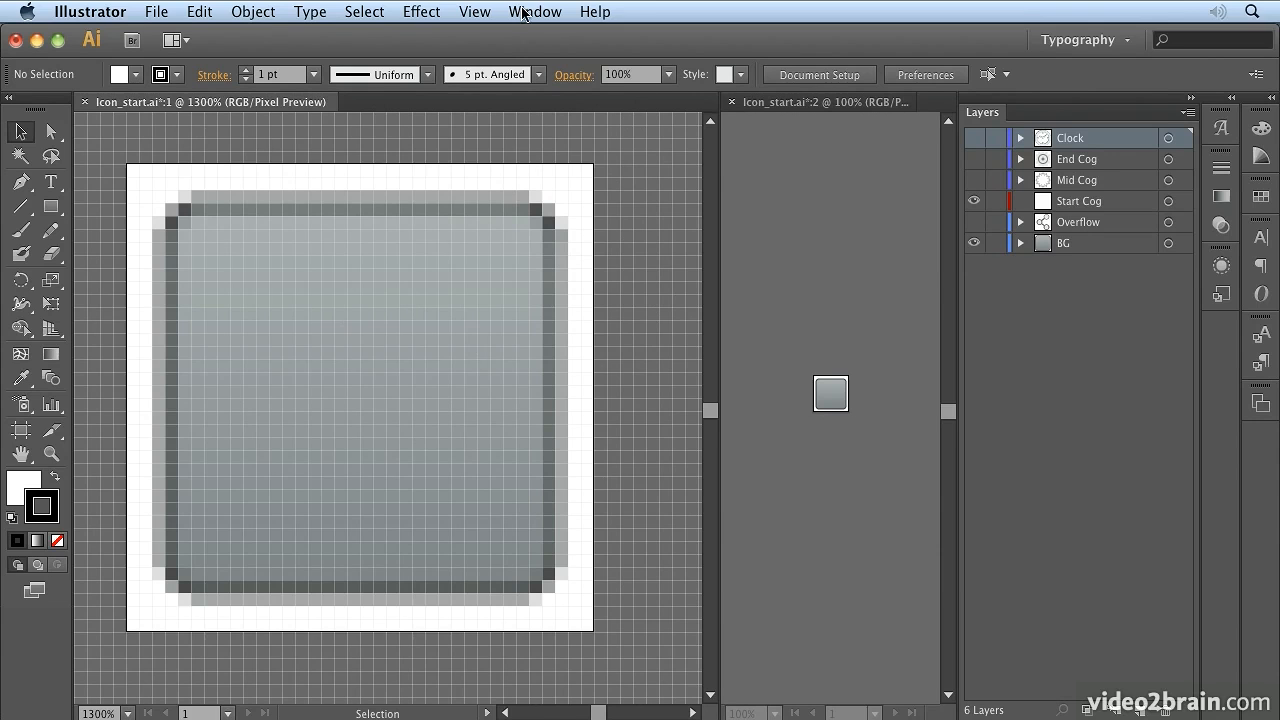
pyautogui.click(470, 17)
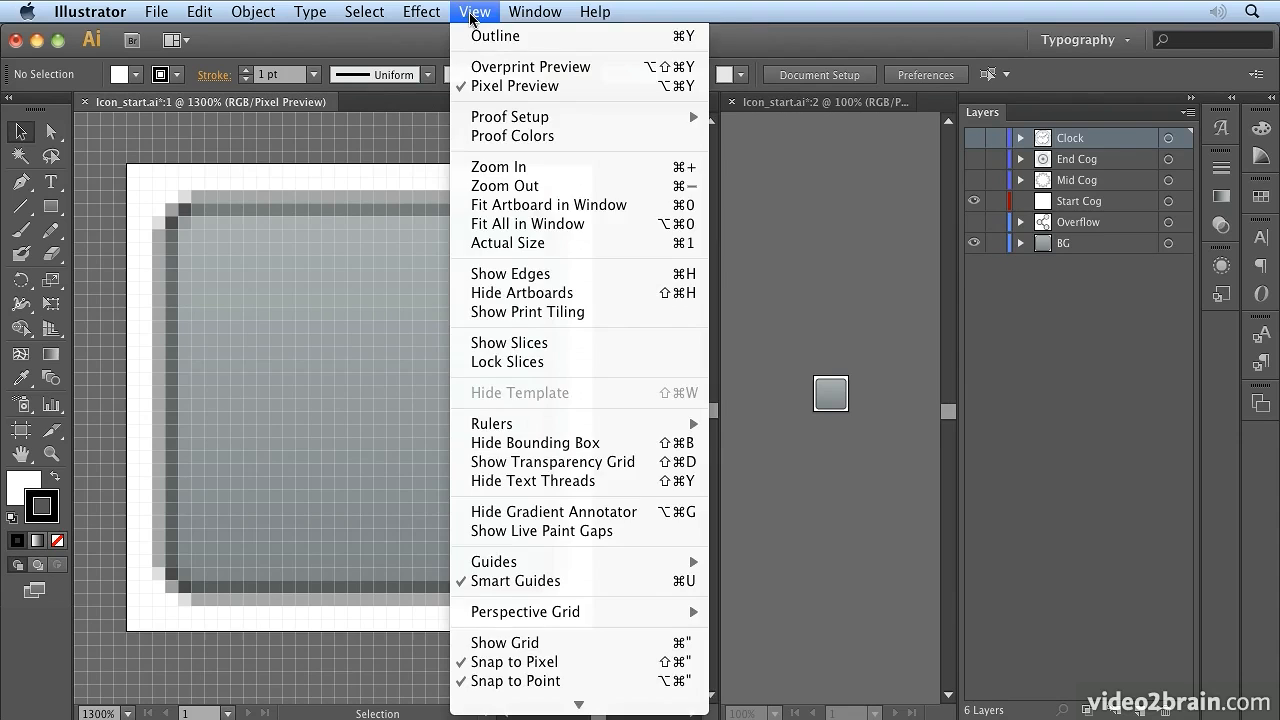
pyautogui.press('Down')
pyautogui.press('Down')
pyautogui.press('Down')
pyautogui.press('Return')
pyautogui.click(474, 17)
pyautogui.press('Down')
pyautogui.press('Down')
pyautogui.click(478, 17)
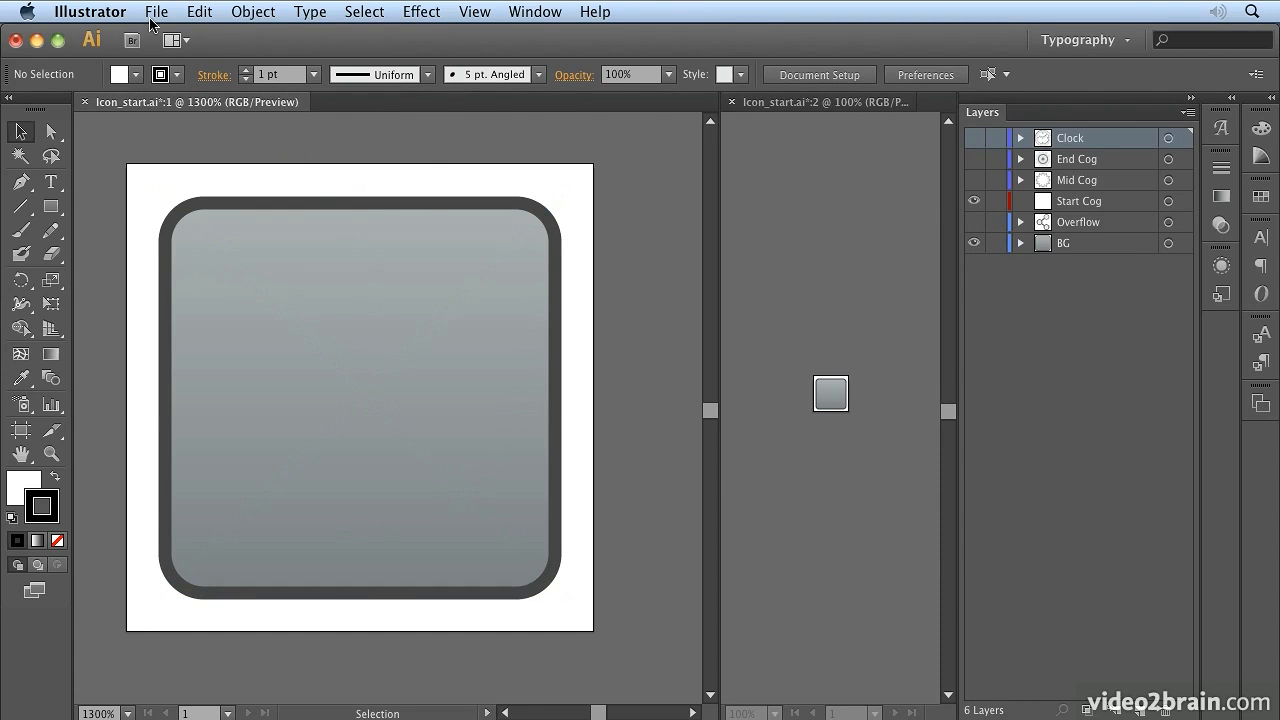
# Show the grid in the enlarged window and set a gridline every 1 px with 0 subdivisions
pyautogui.click(474, 11)
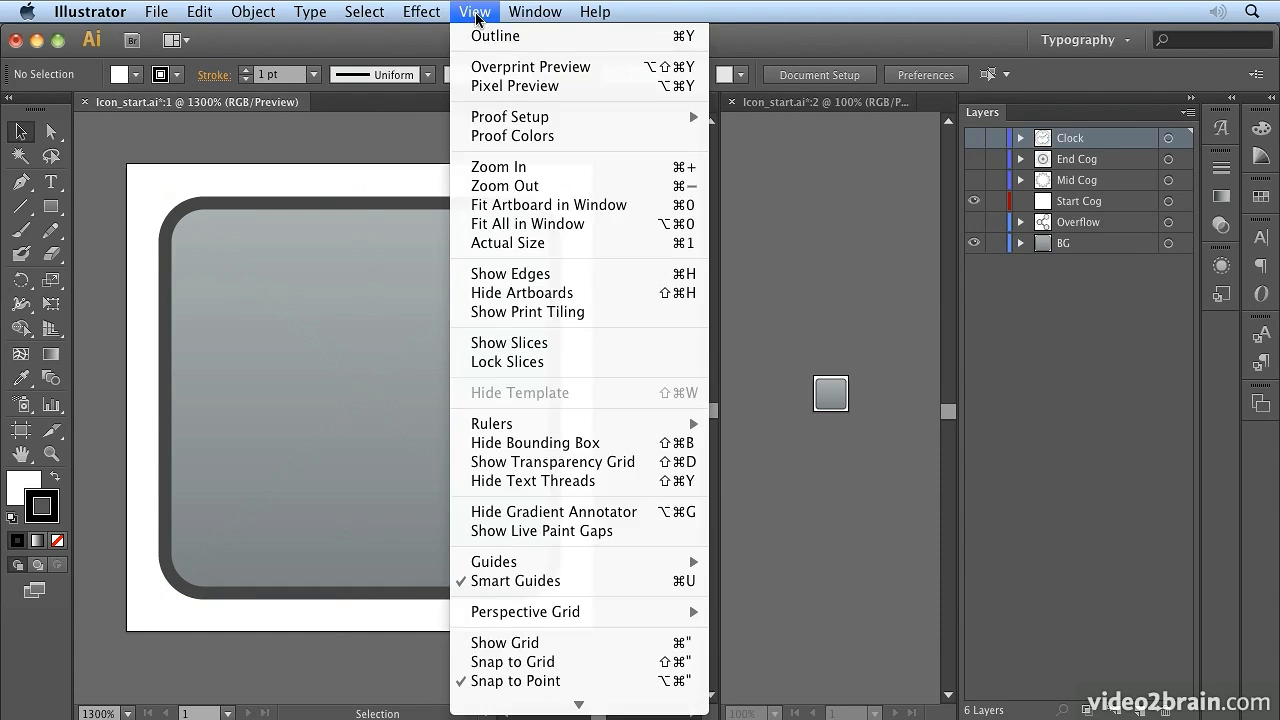
pyautogui.click(560, 642)
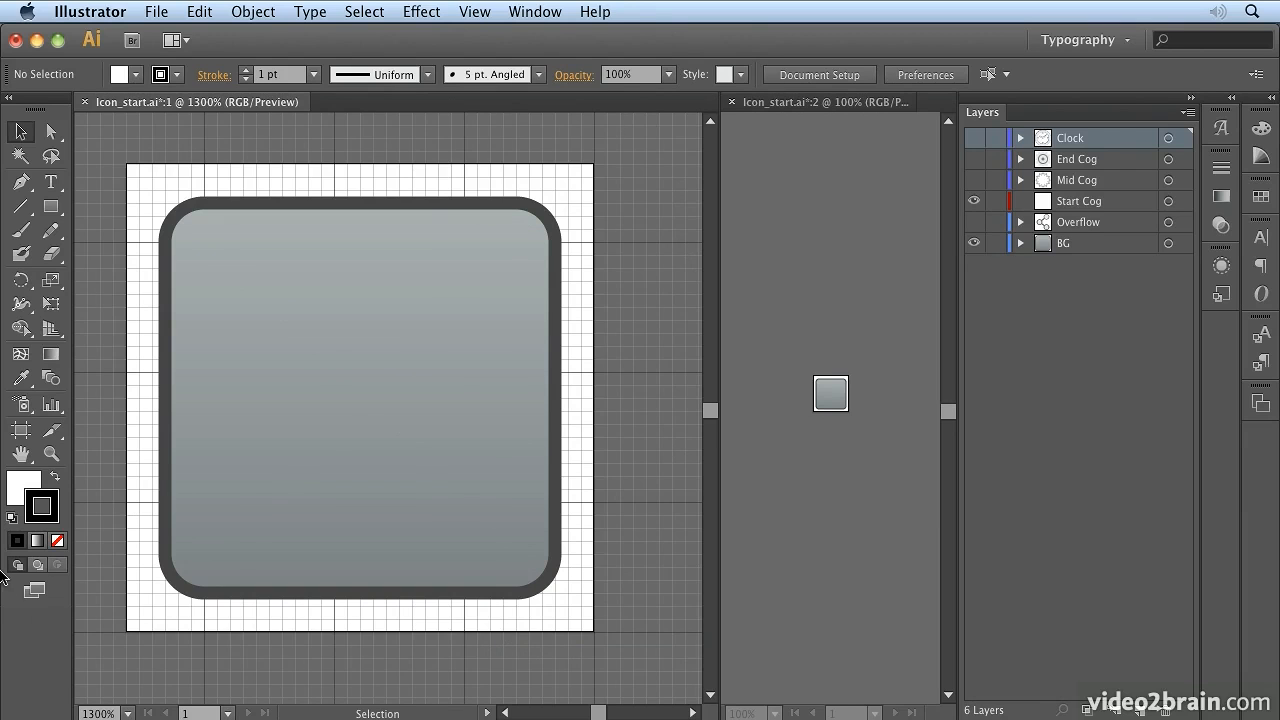
pyautogui.click(122, 16)
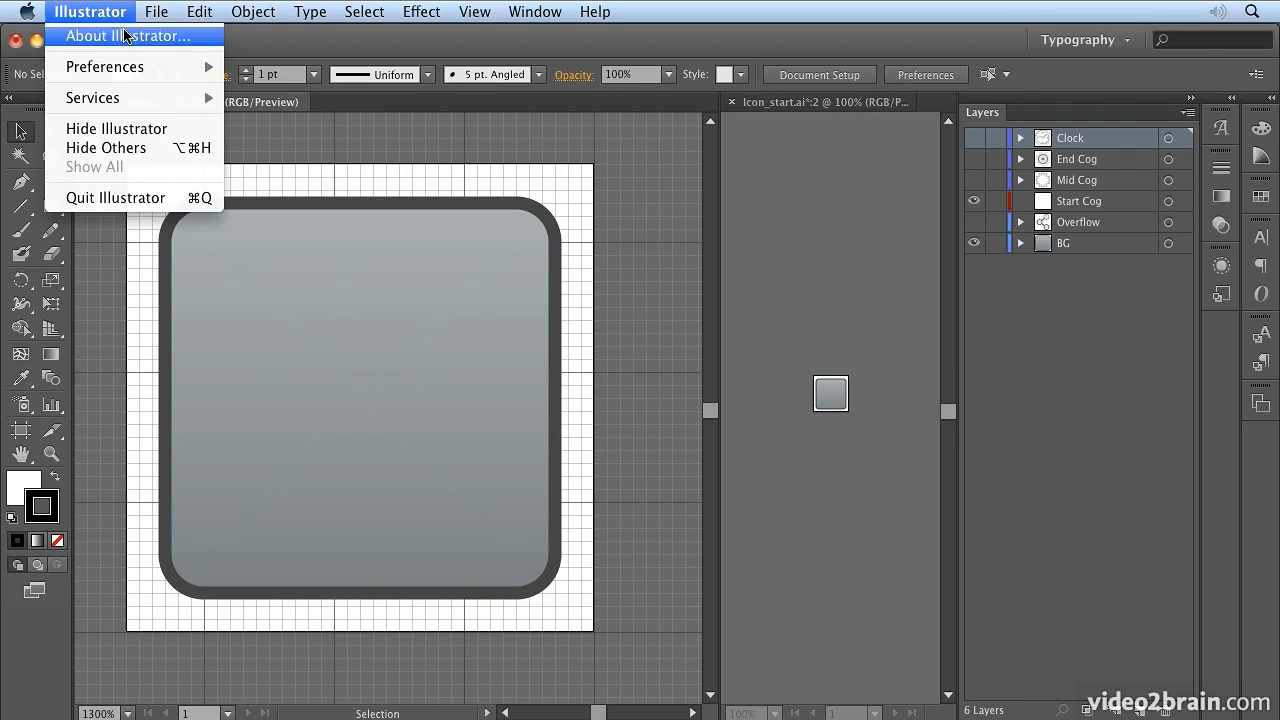
pyautogui.moveTo(130, 67)
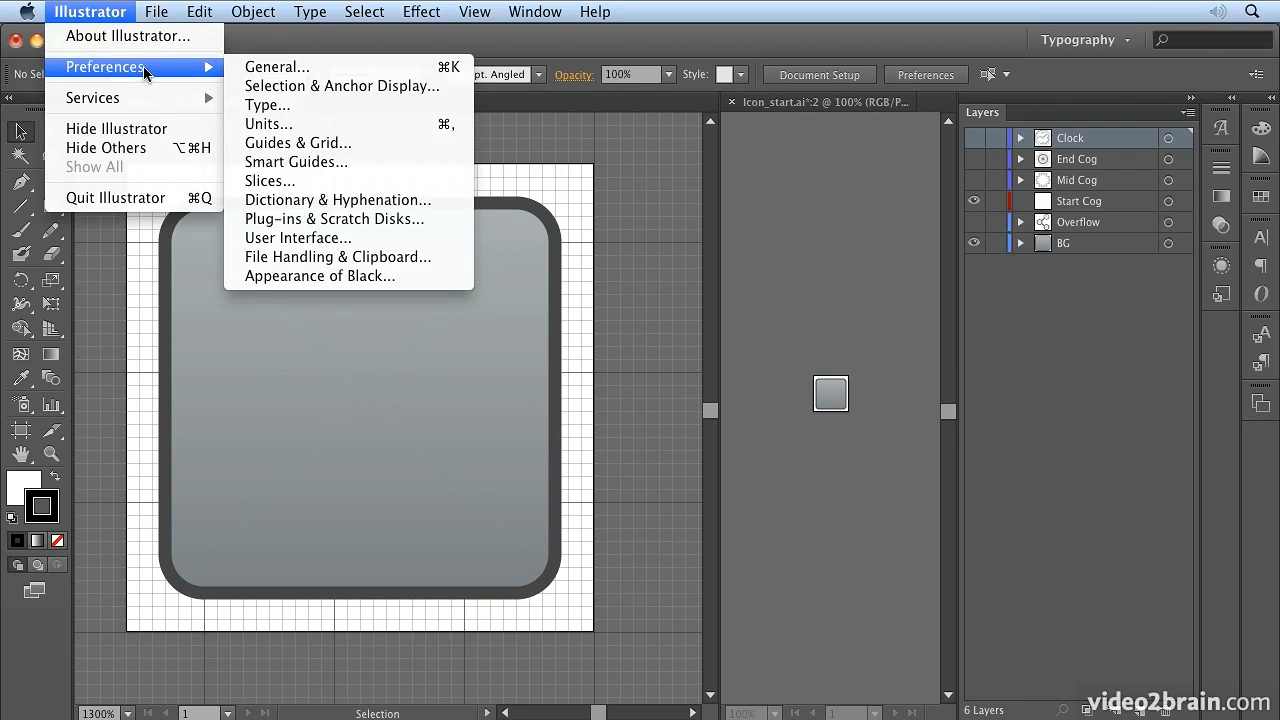
pyautogui.click(307, 150)
pyautogui.moveTo(651, 136); pyautogui.dragTo(892, 100)
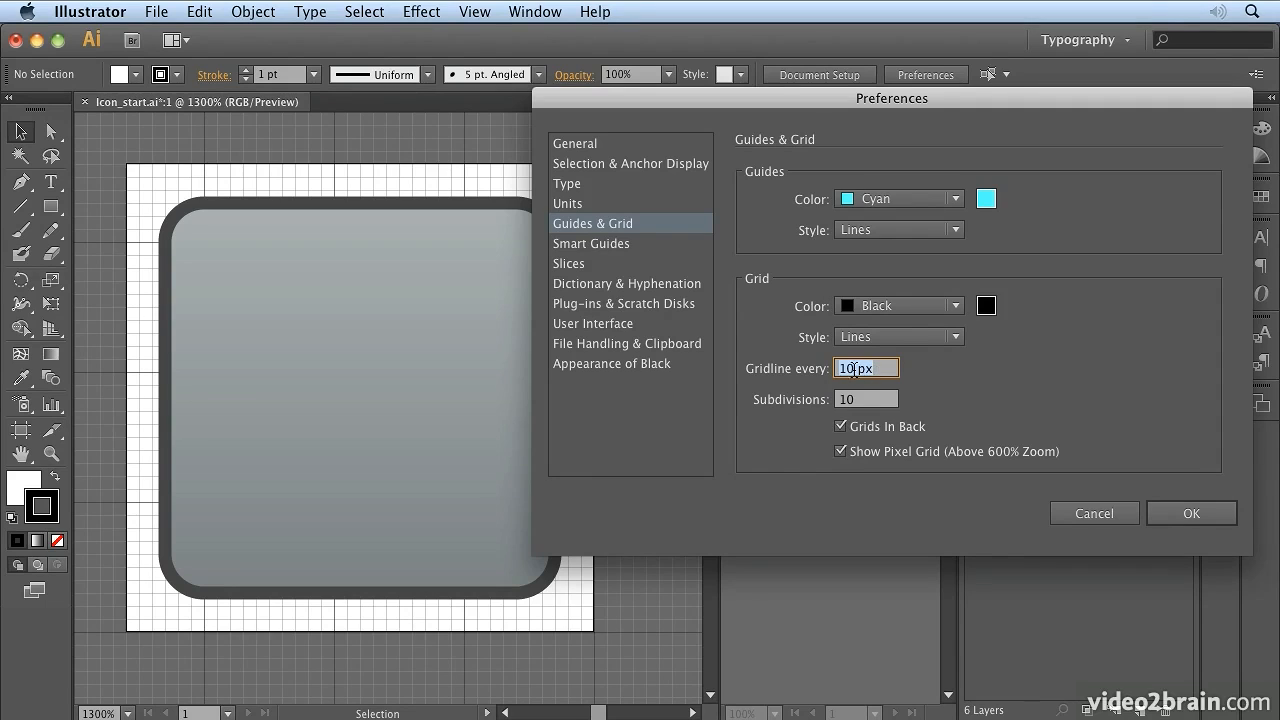
pyautogui.write('1')
pyautogui.click(858, 400)
pyautogui.moveTo(858, 400); pyautogui.dragTo(815, 403)
pyautogui.write('0')
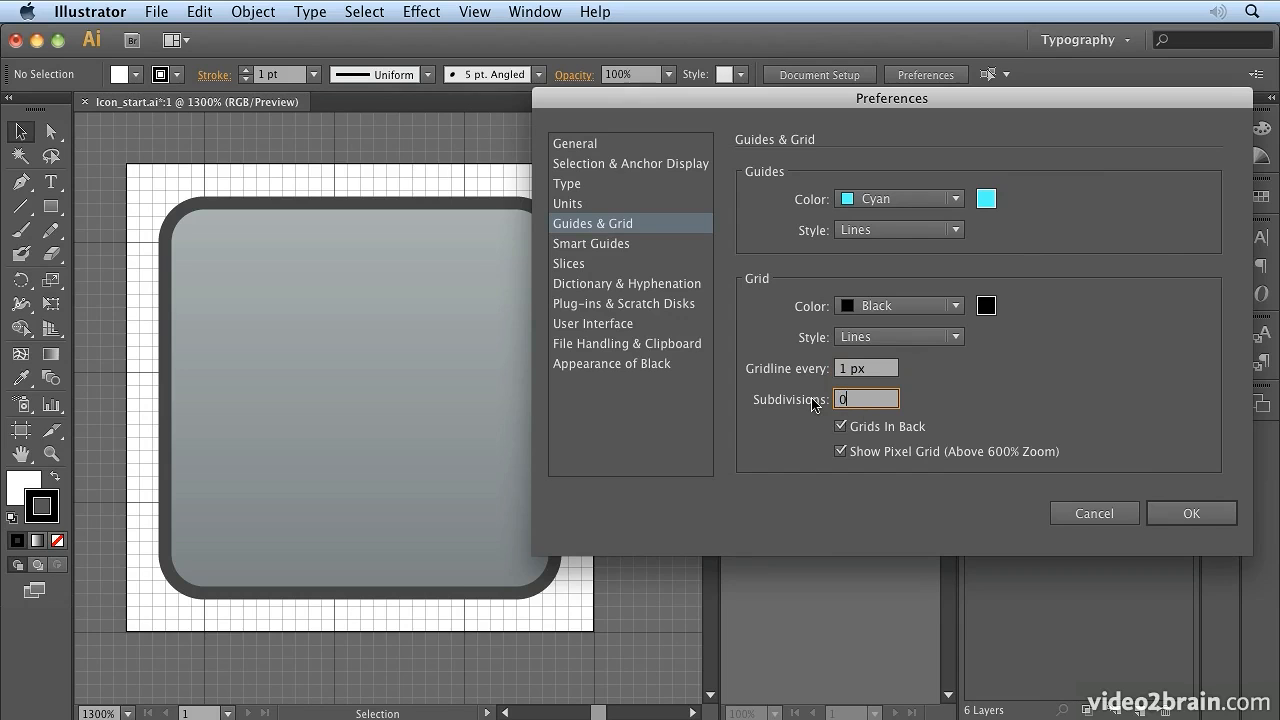
pyautogui.click(1199, 526)
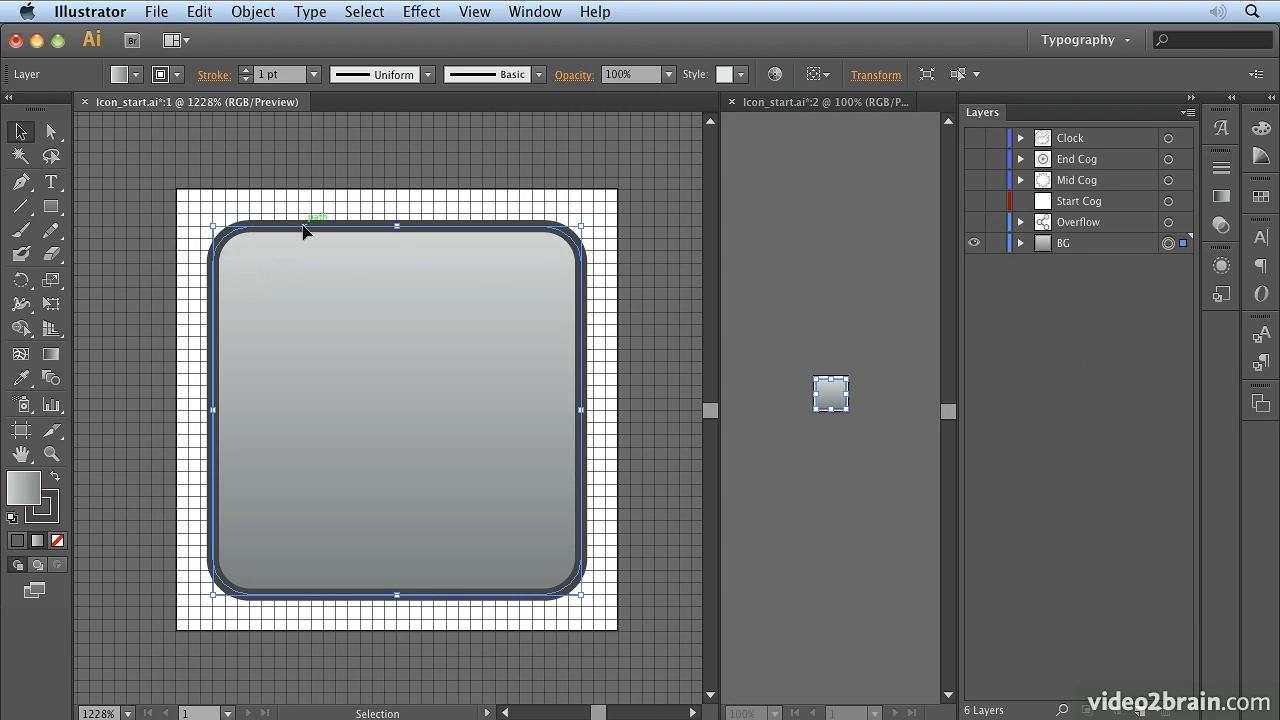
# Examine how the background shape's path sits on the grid in Outline mode and return to Preview
pyautogui.click(475, 12)
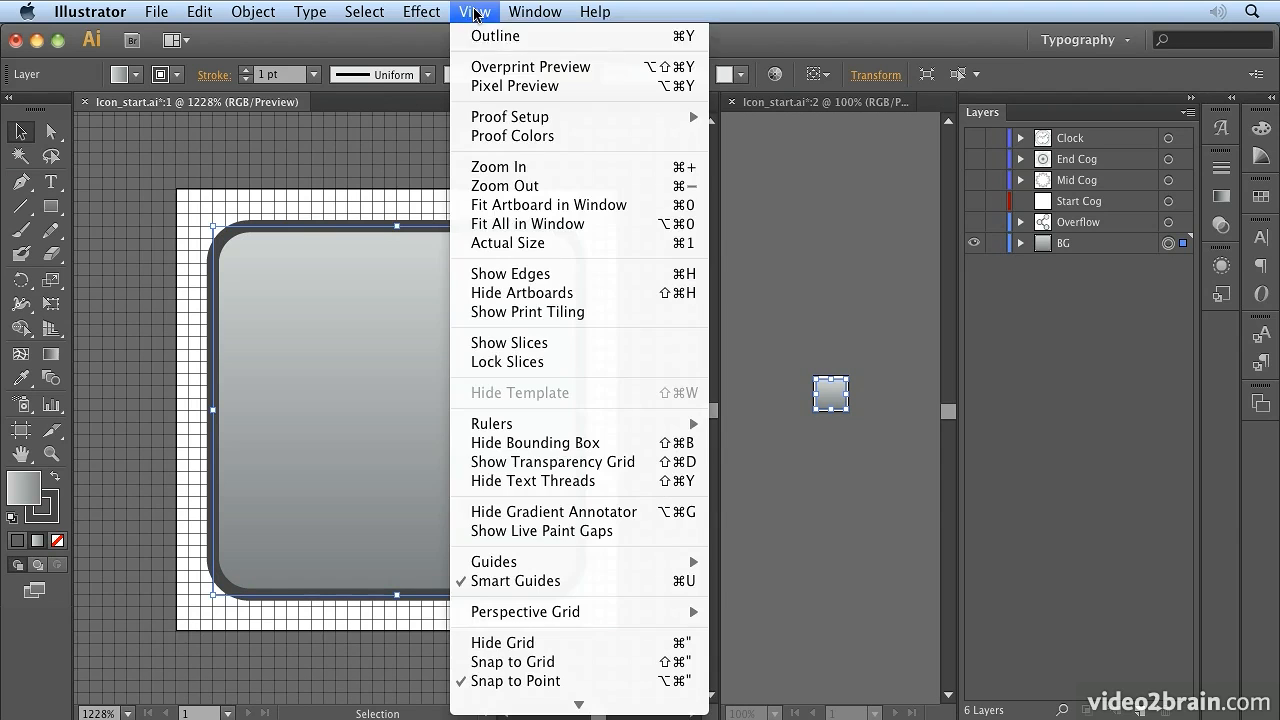
pyautogui.click(495, 36)
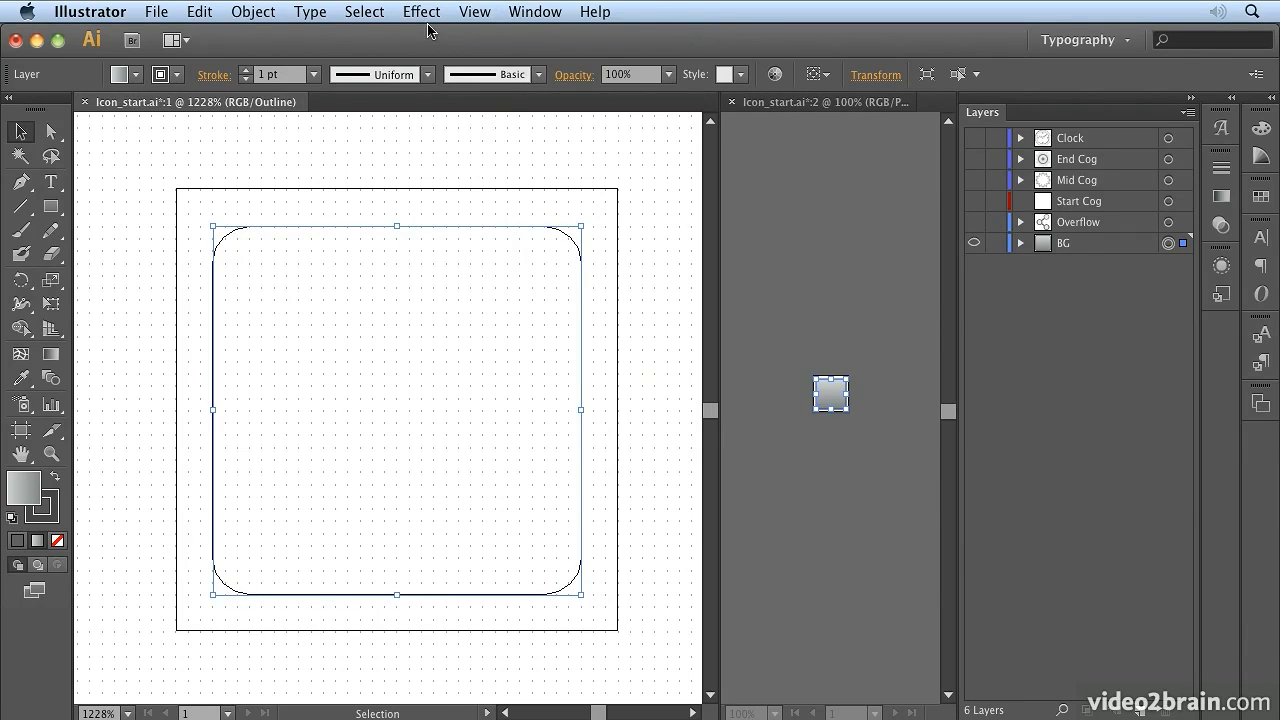
pyautogui.click(475, 12)
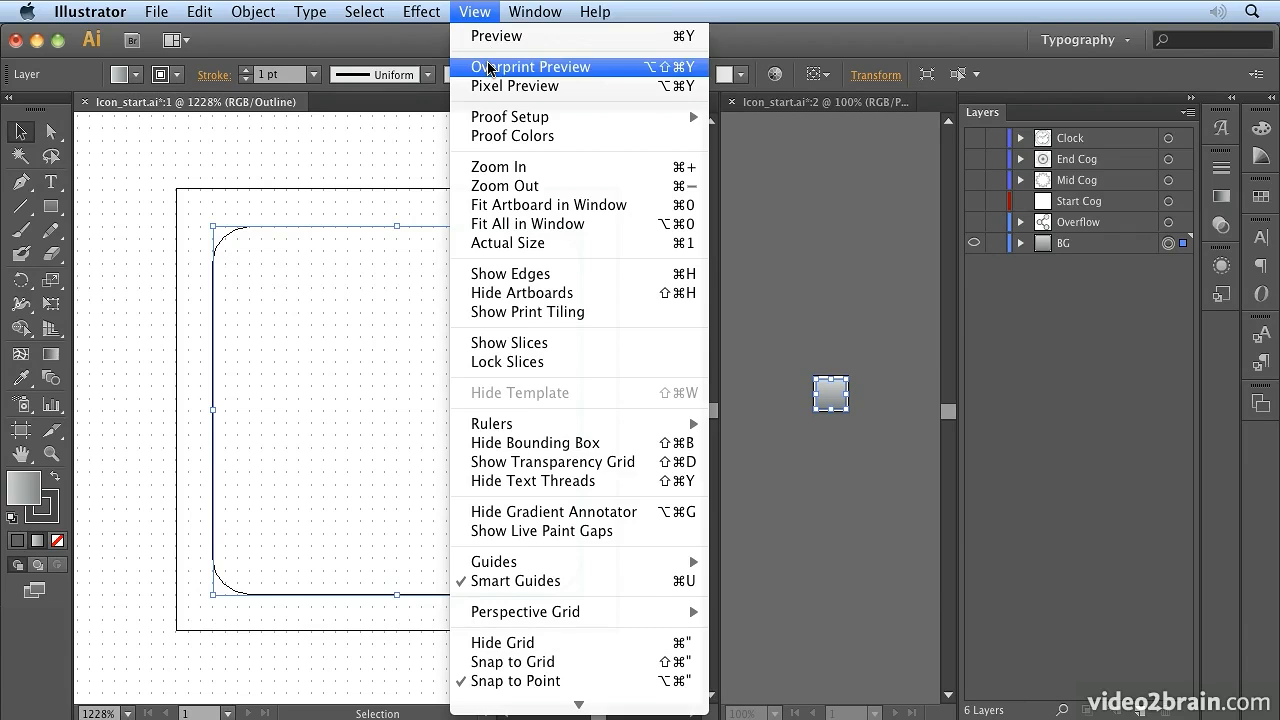
pyautogui.click(490, 37)
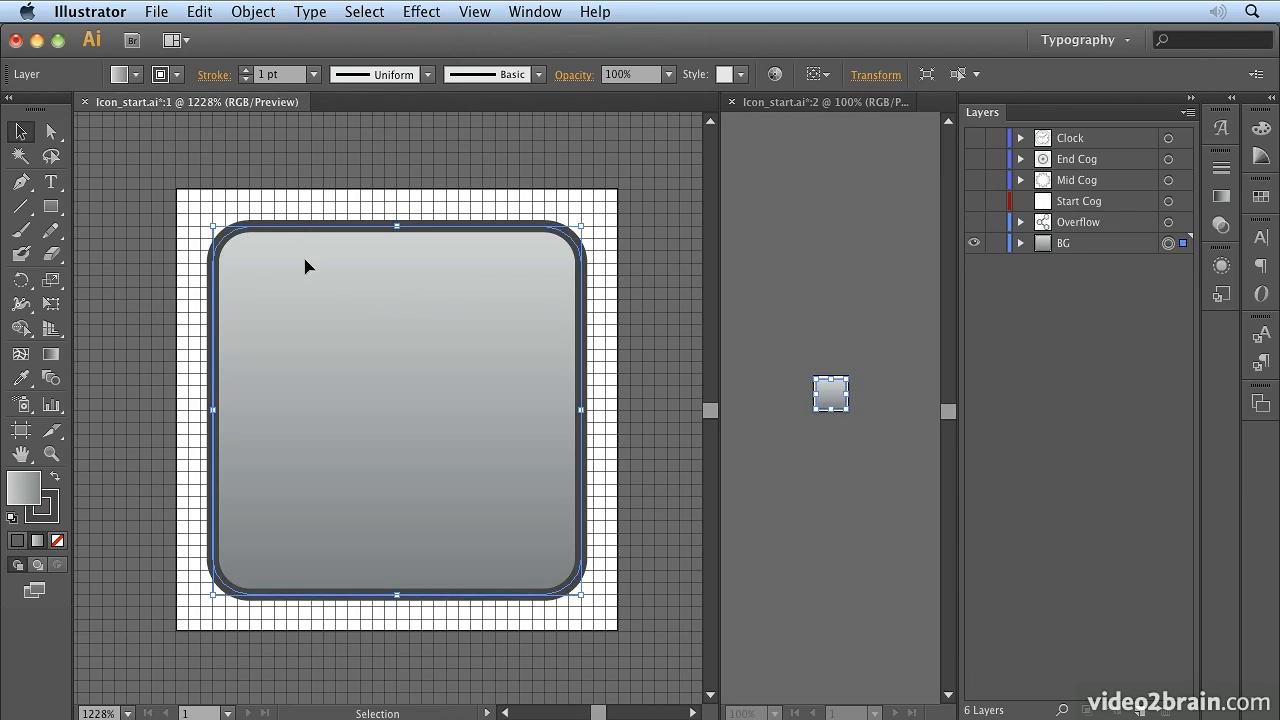
# Align the background shape's 1 pt stroke to the inside of its path
pyautogui.click(215, 75)
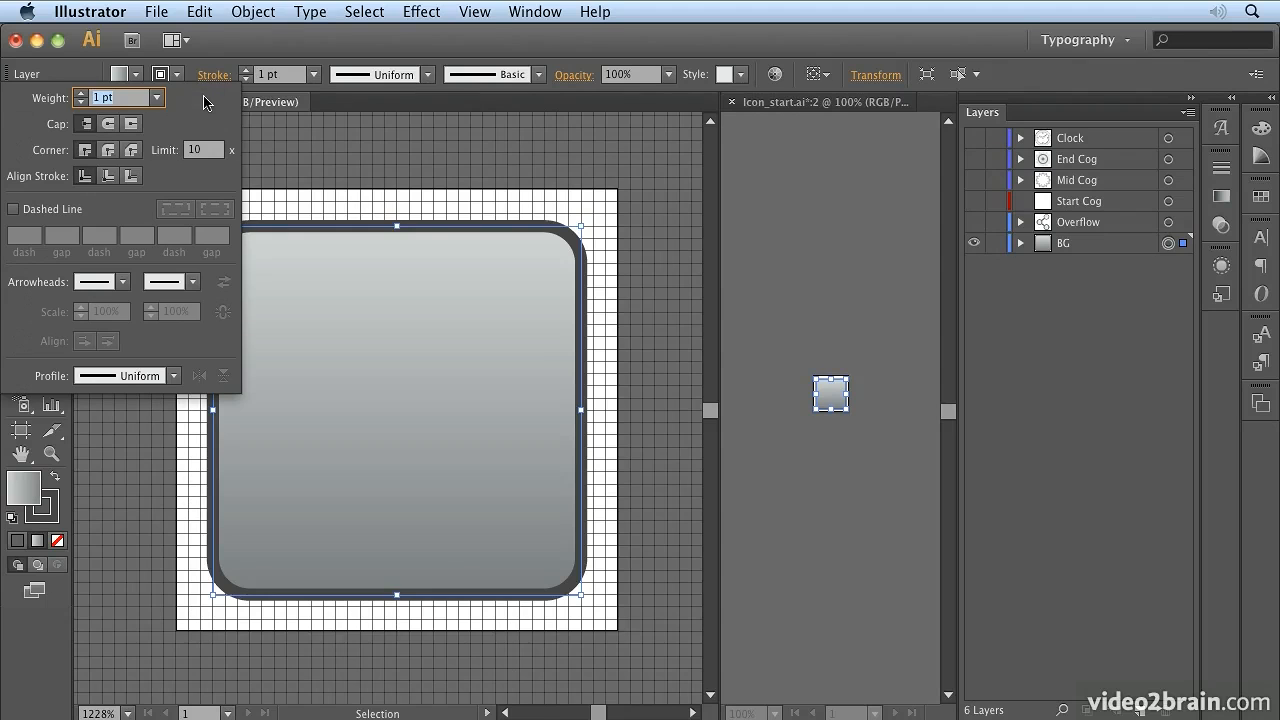
pyautogui.click(108, 176)
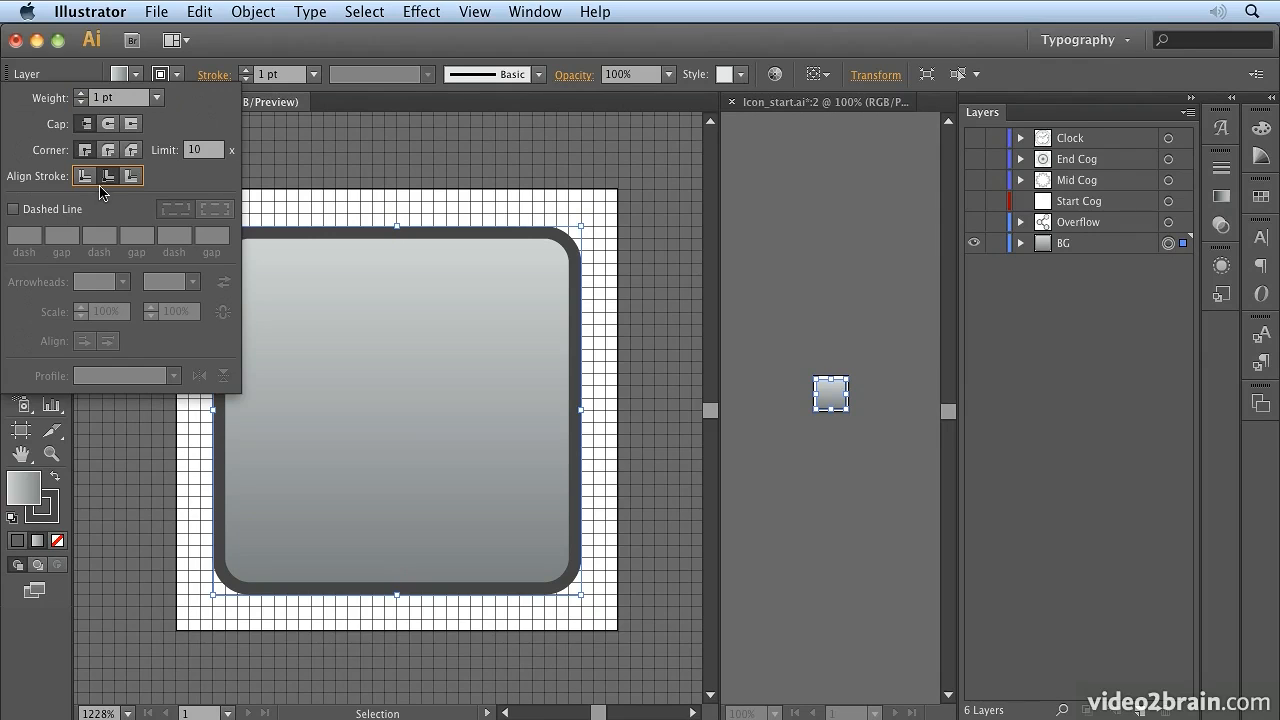
pyautogui.click(222, 43)
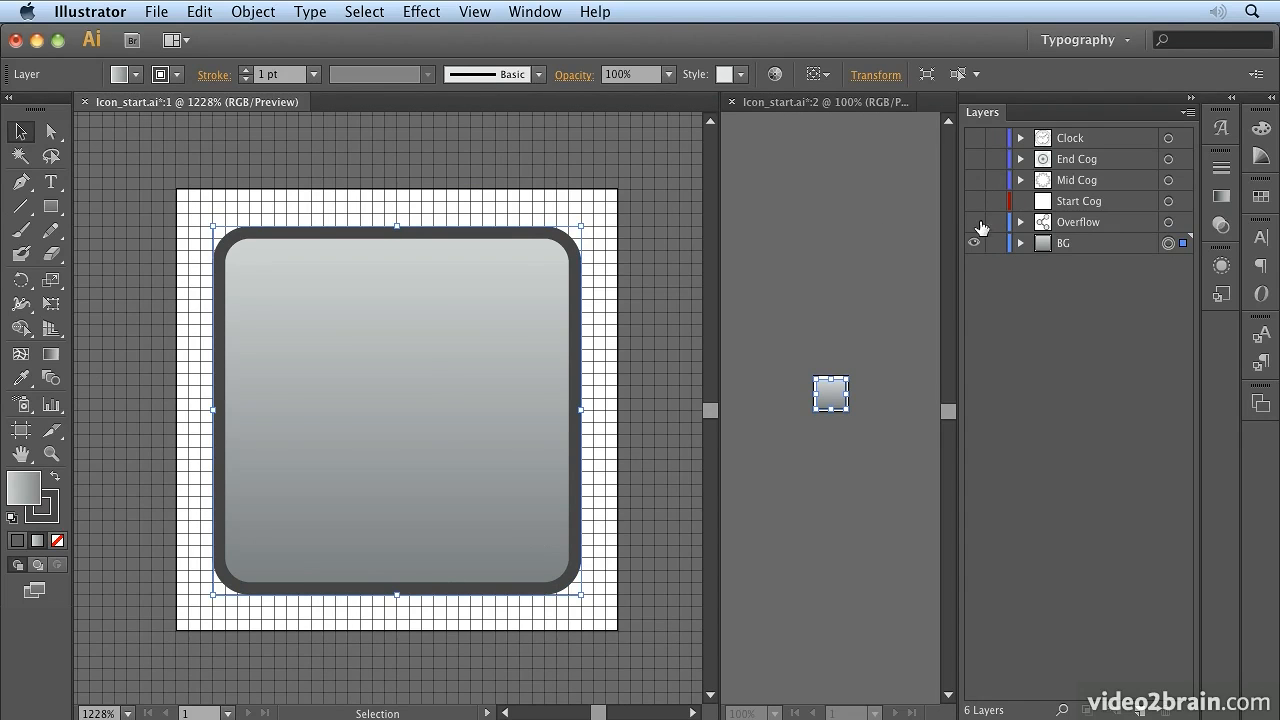
# Show the Mid Cog layer, select its artwork and scale it down about its center to the background shape's bounds
pyautogui.click(974, 181)
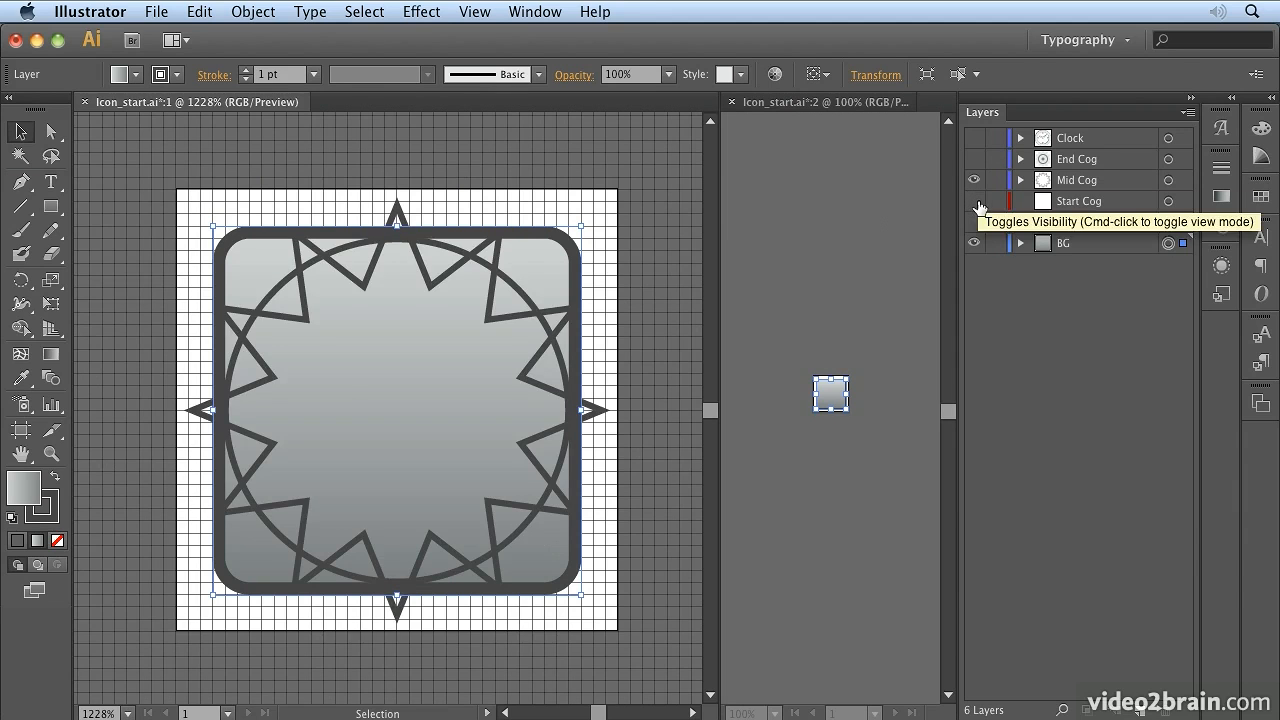
pyautogui.click(1168, 180)
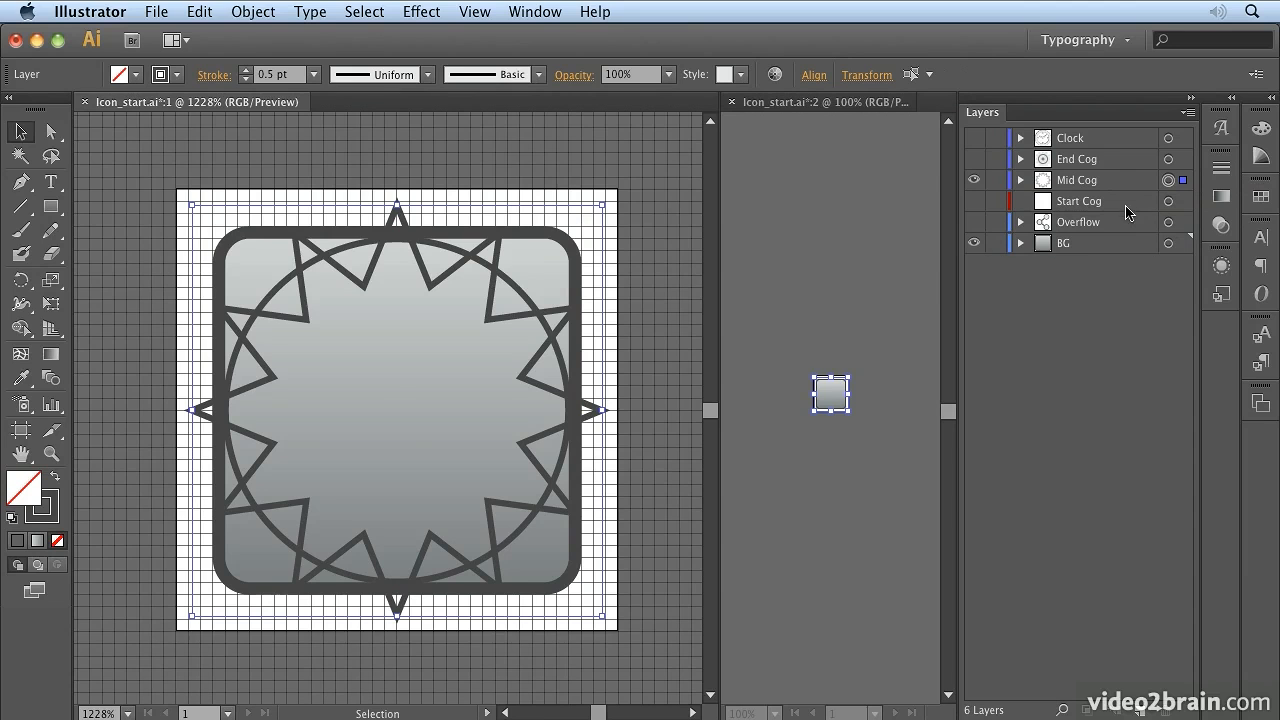
pyautogui.moveTo(601, 206); pyautogui.dragTo(581, 227)
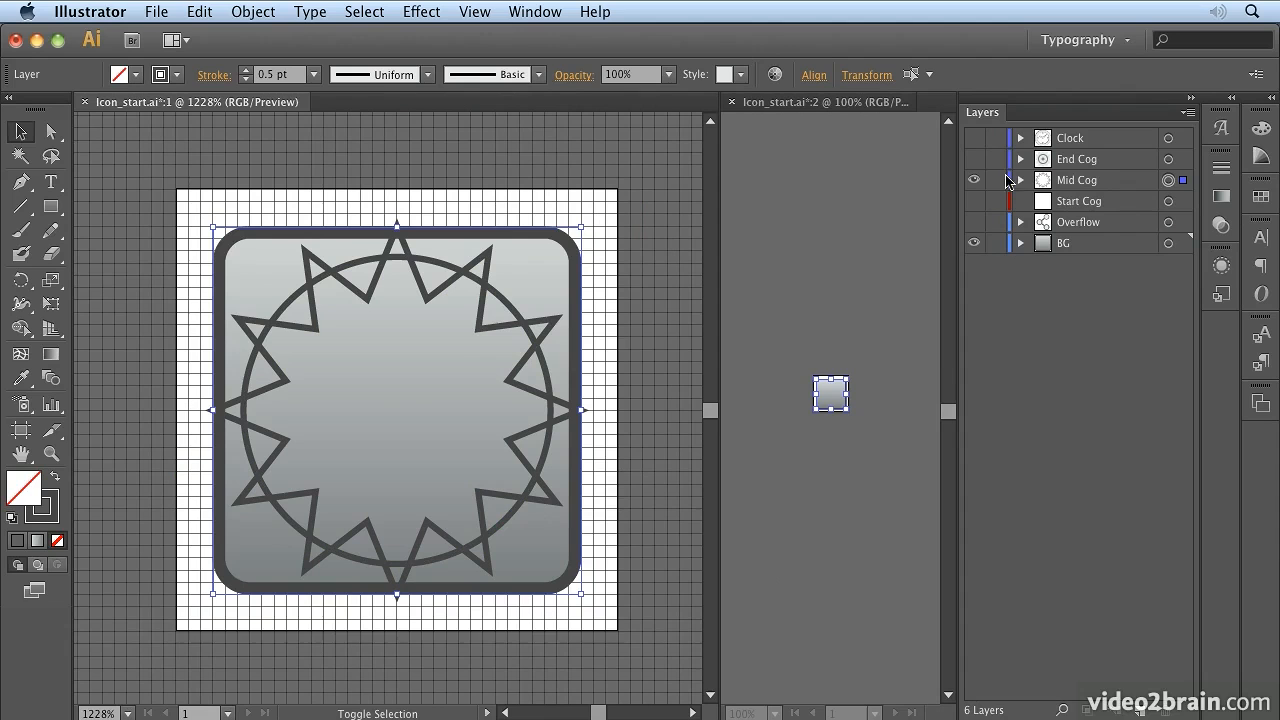
# Hide the BG layer and scale the Mid Cog artwork down further about its center
pyautogui.click(974, 245)
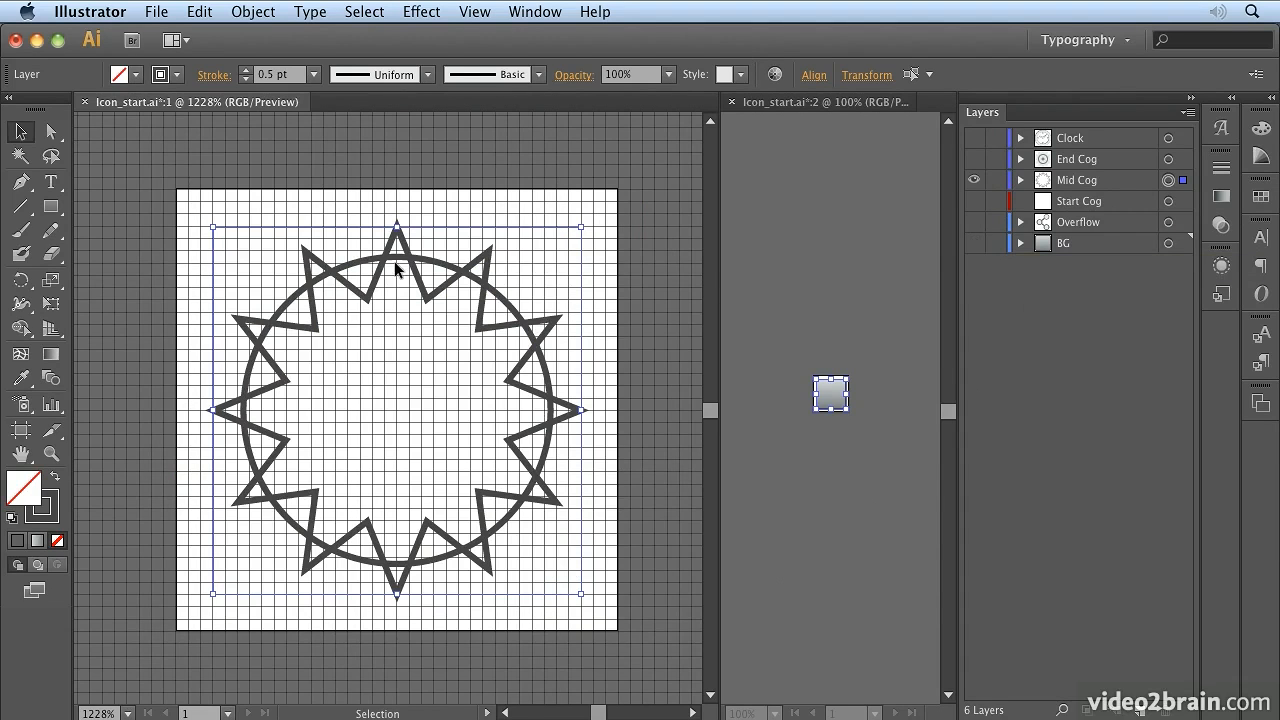
pyautogui.moveTo(581, 228); pyautogui.dragTo(557, 251)
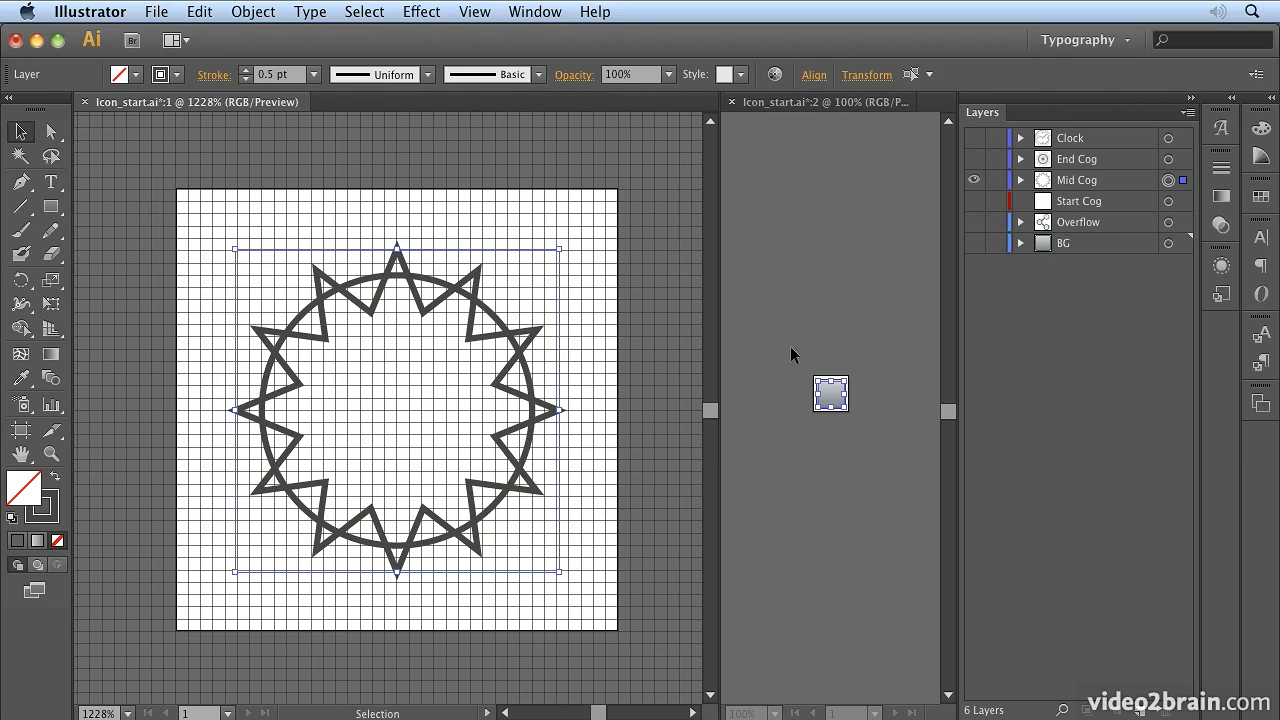
# Make the 100% window active and show the Mid Cog layer in it
pyautogui.click(786, 395)
pyautogui.click(786, 397)
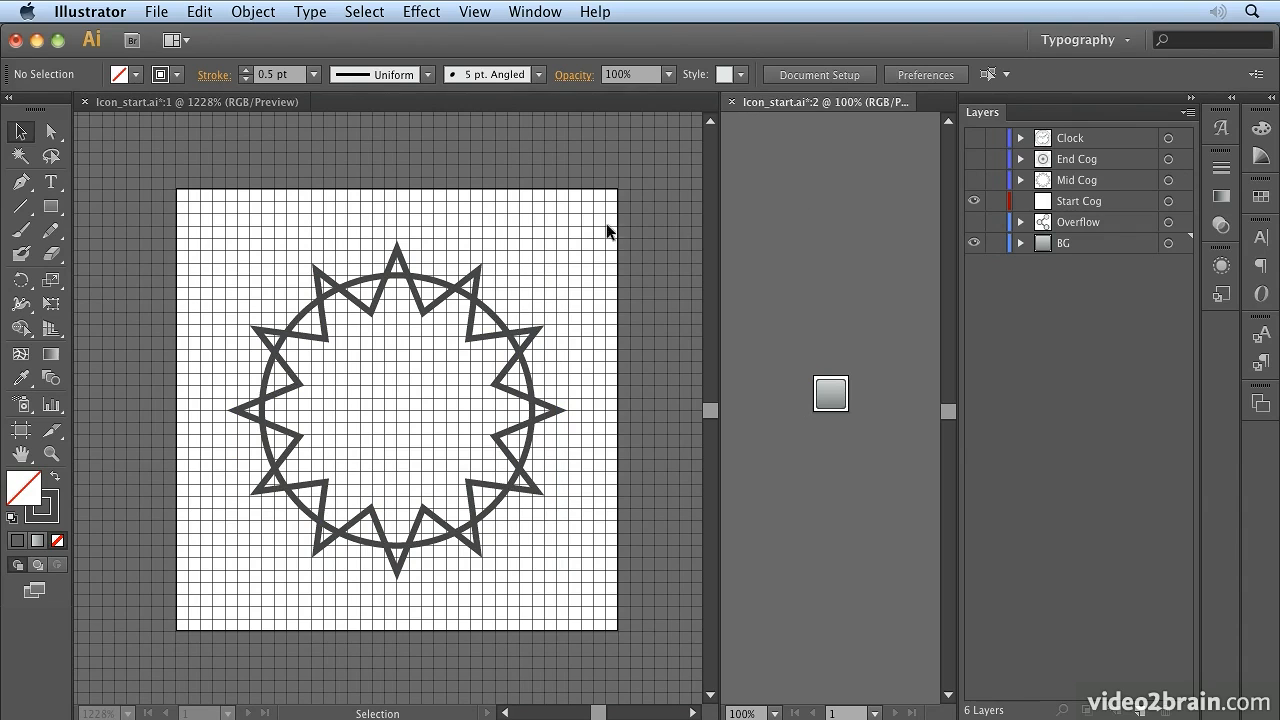
pyautogui.click(973, 181)
pyautogui.click(974, 182)
pyautogui.click(974, 182)
pyautogui.click(974, 182)
pyautogui.click(974, 182)
# Select the Mid Cog layer's star and circle and combine them into a live compound shape with the Pathfinder's Intersect mode
pyautogui.click(455, 330)
pyautogui.click(400, 263)
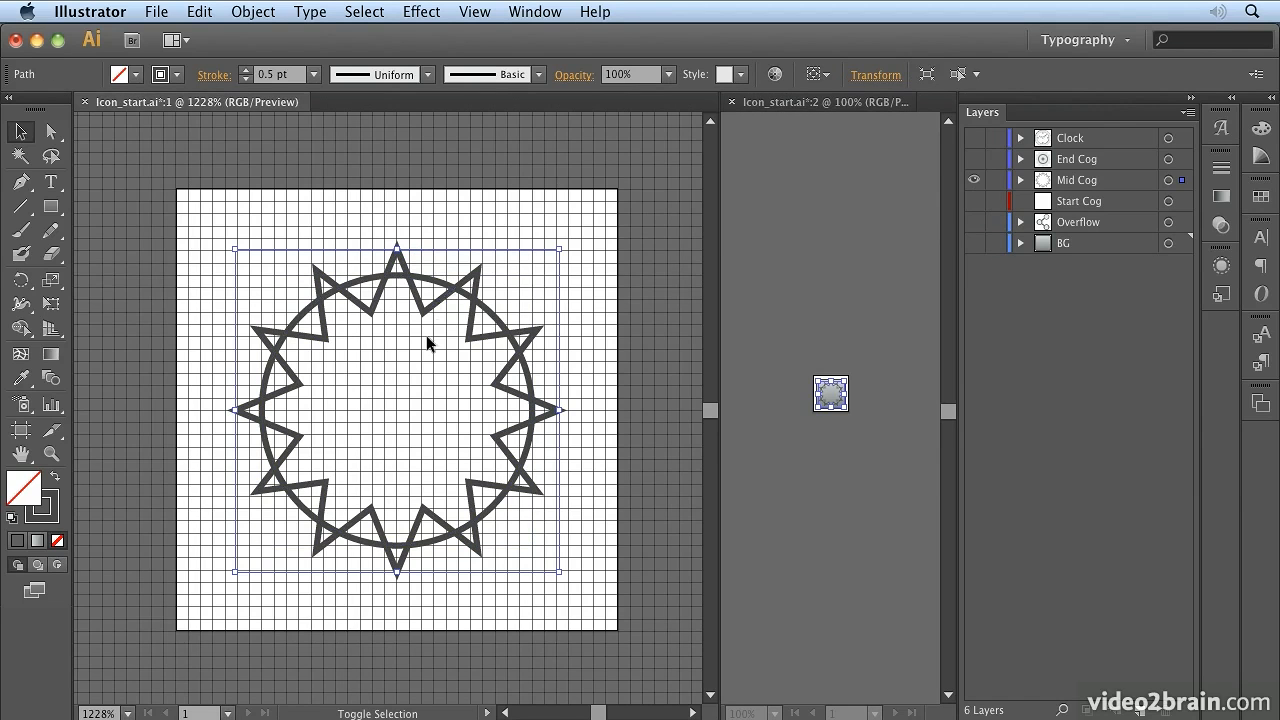
pyautogui.keyDown('shift'); pyautogui.click(453, 287); pyautogui.keyUp('shift')
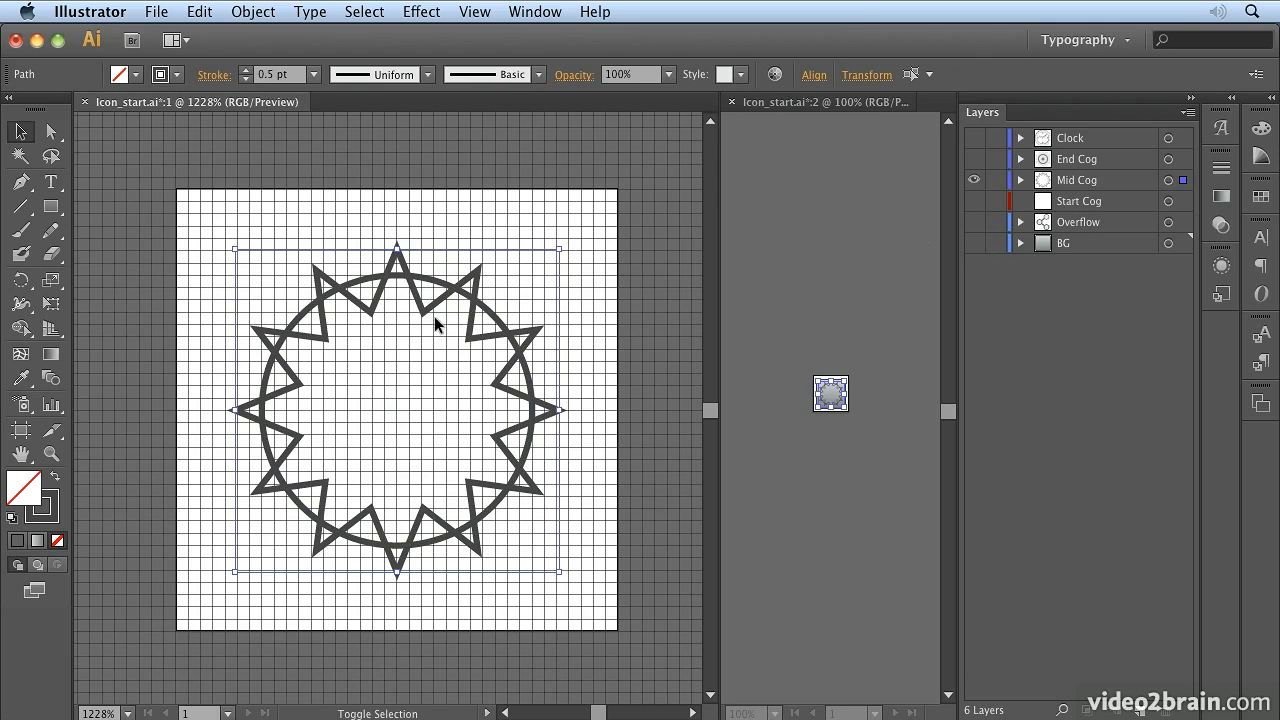
pyautogui.click(1168, 180)
pyautogui.click(535, 11)
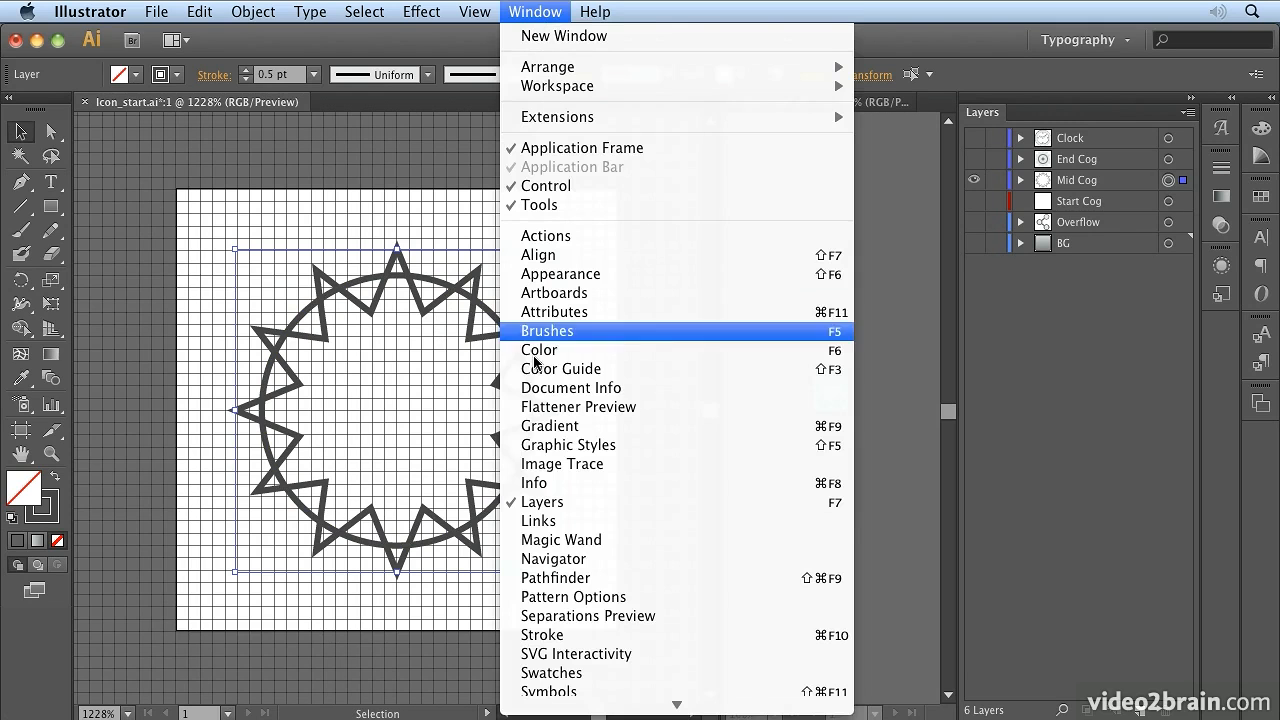
pyautogui.click(548, 577)
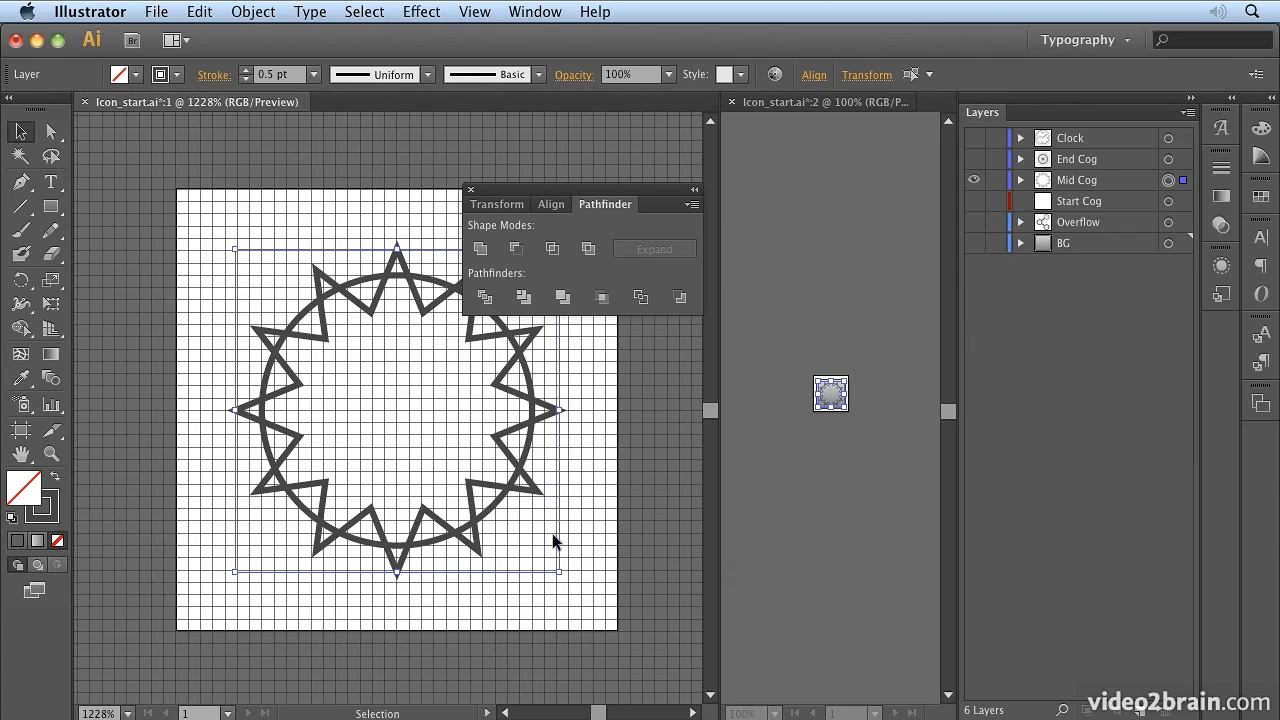
pyautogui.click(550, 251)
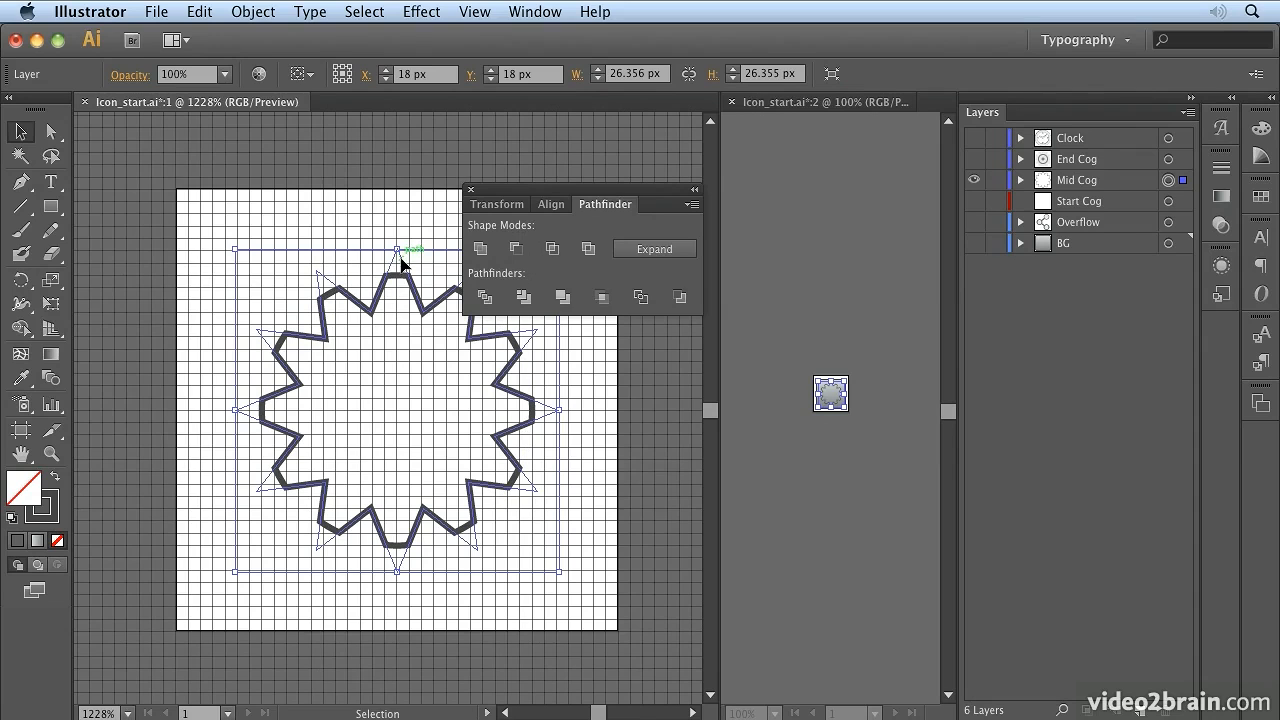
pyautogui.click(471, 189)
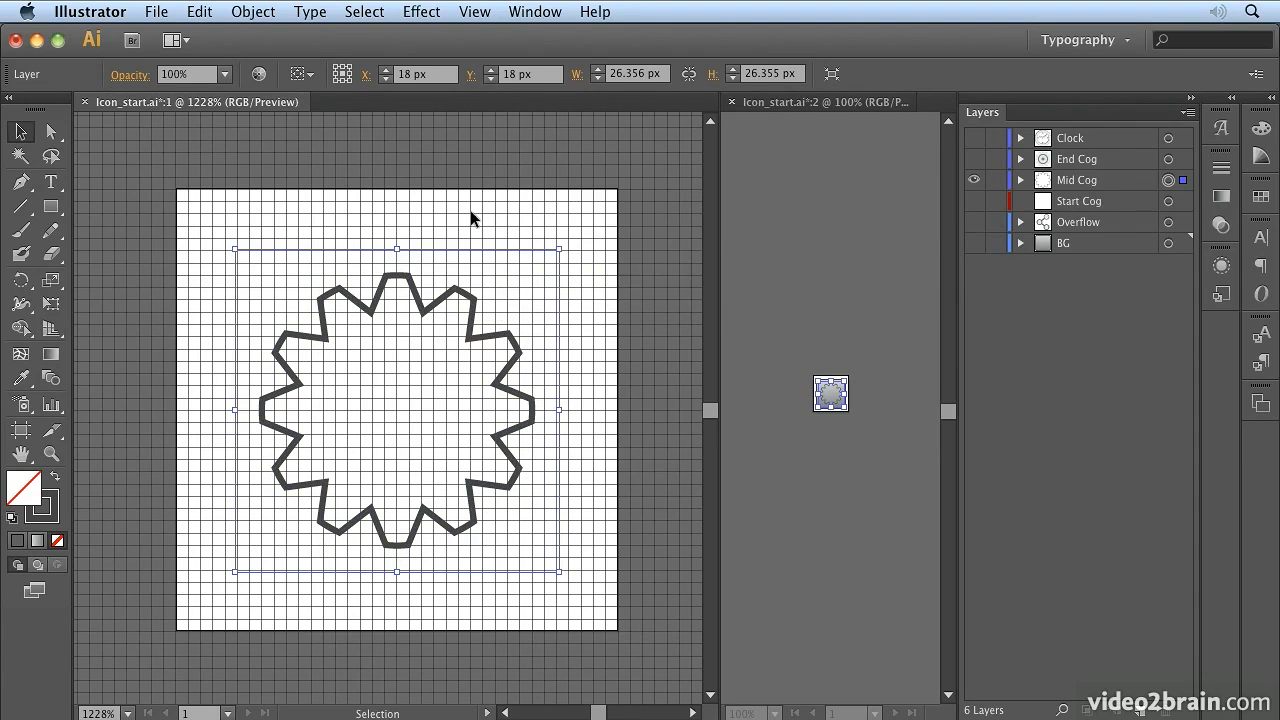
# Give the Mid Cog compound shape a white fill and no stroke, and show the BG layer in the zoomed-in window
pyautogui.click(10, 519)
pyautogui.click(48, 514)
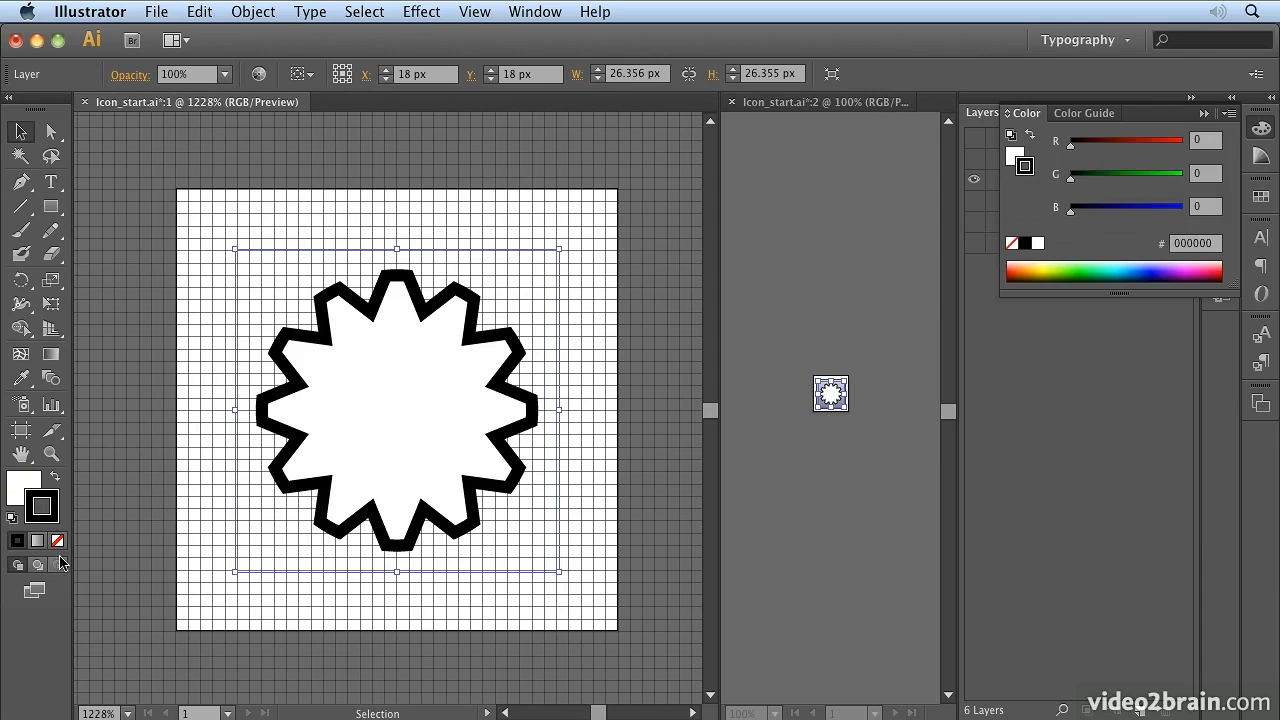
pyautogui.click(57, 540)
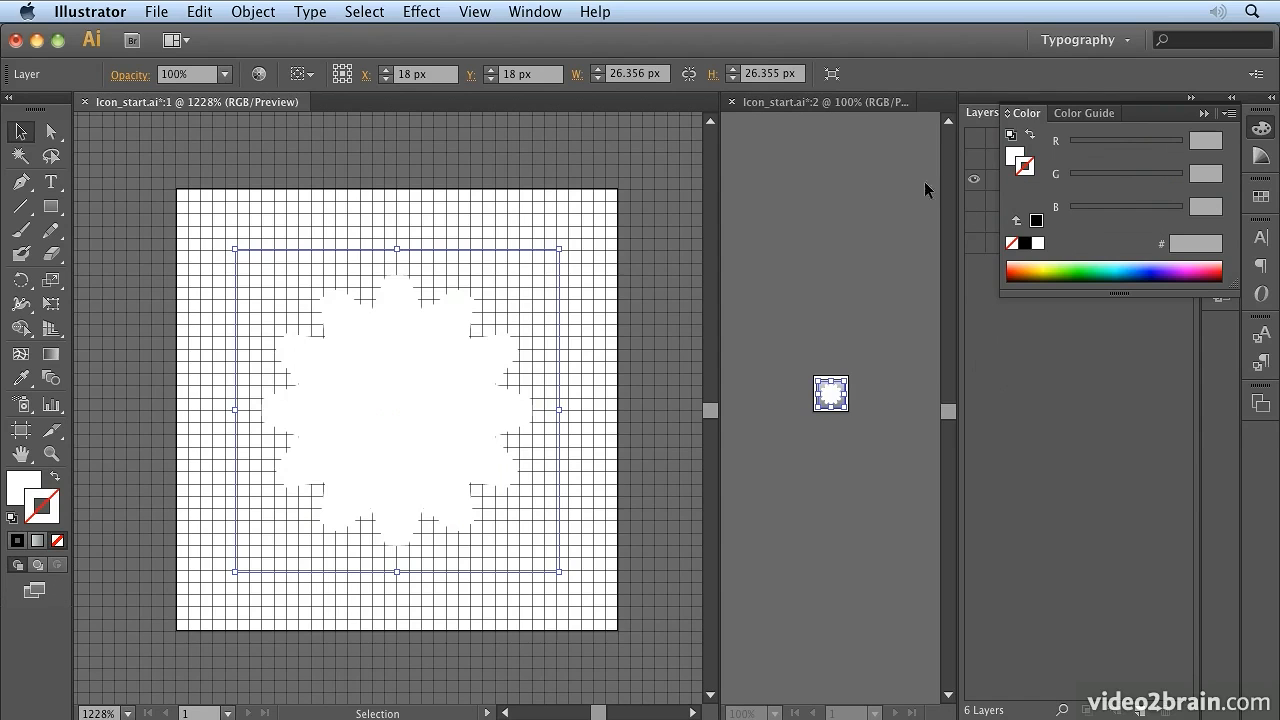
pyautogui.click(1204, 114)
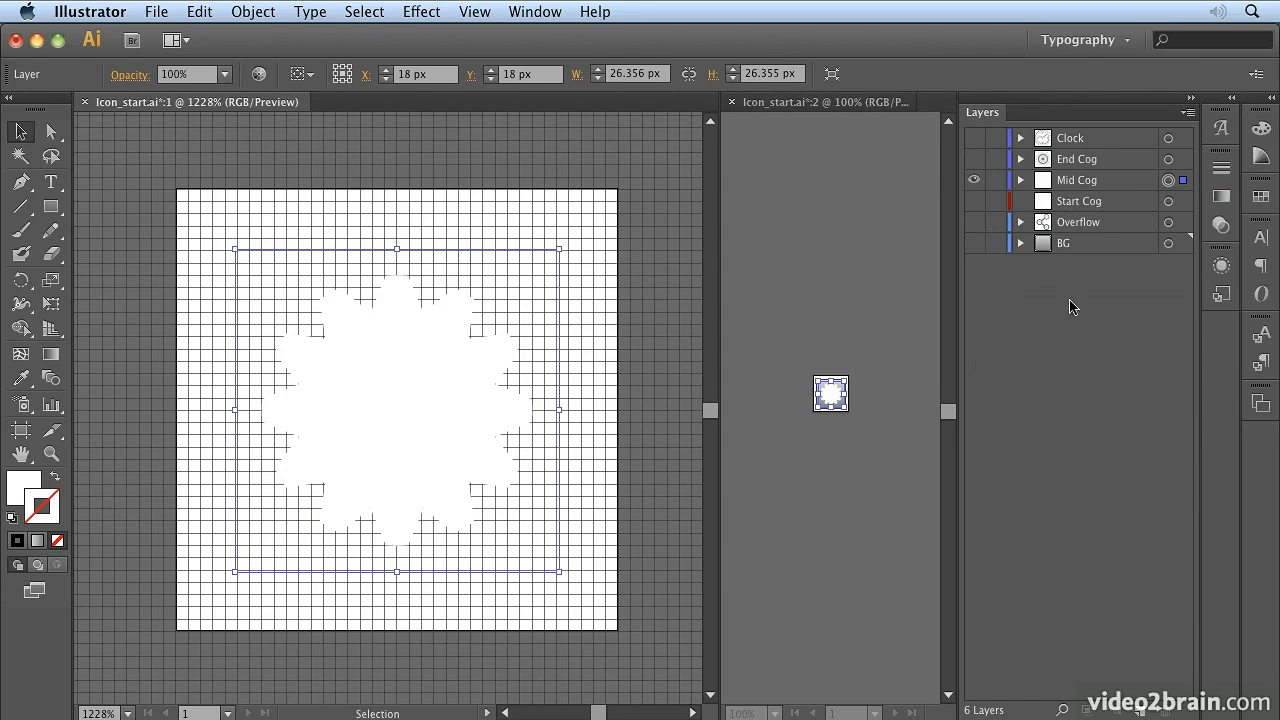
pyautogui.click(974, 243)
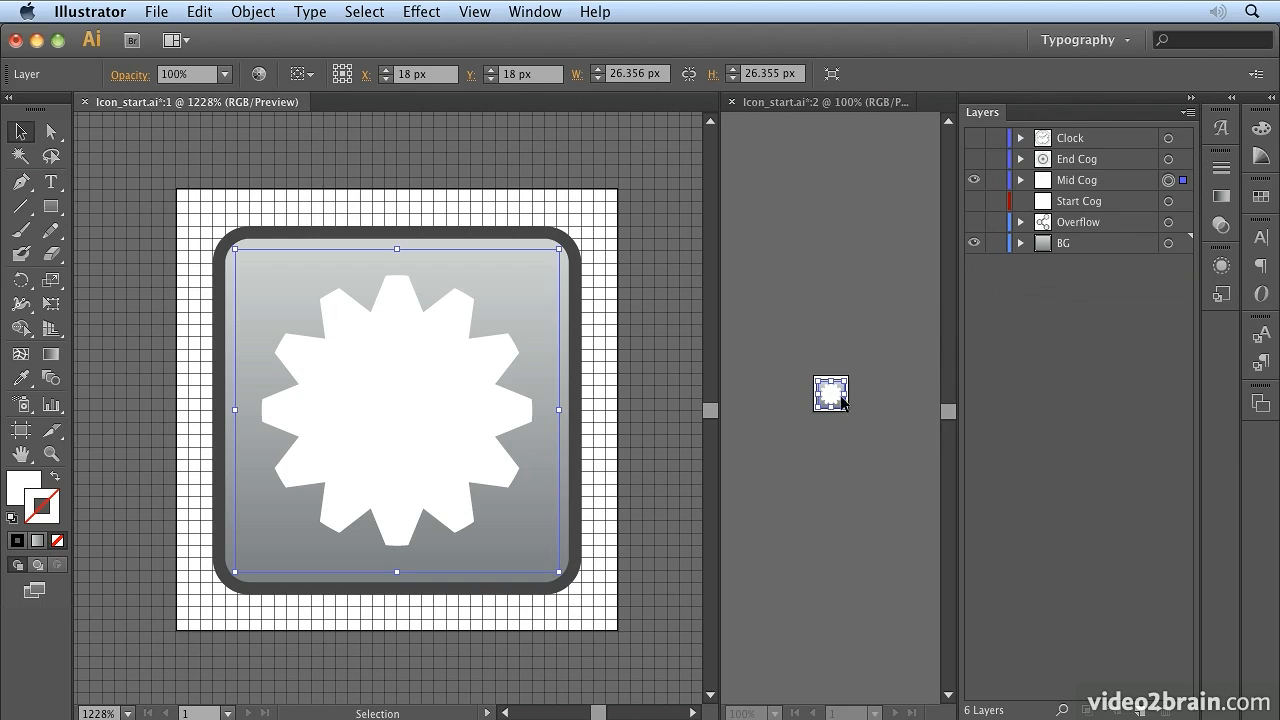
pyautogui.click(852, 455)
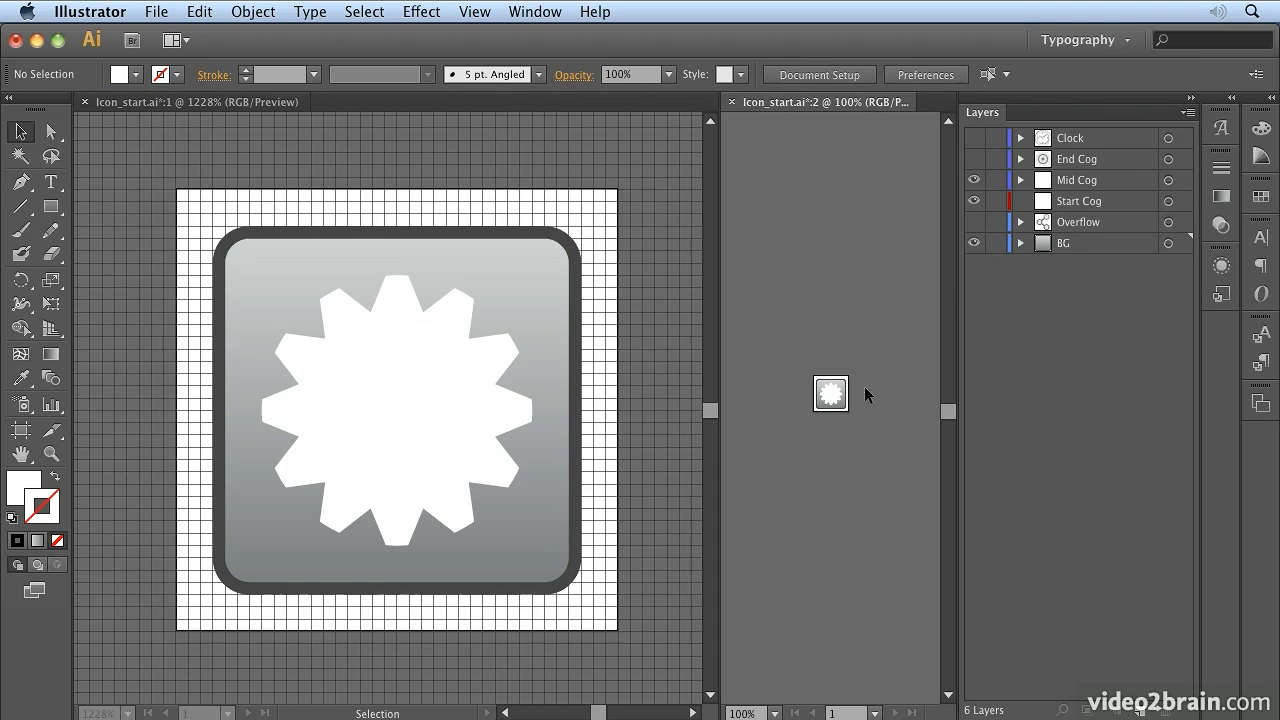
# Set the BG layer shape's stroke weight to 2 pt and deselect it
pyautogui.click(1168, 243)
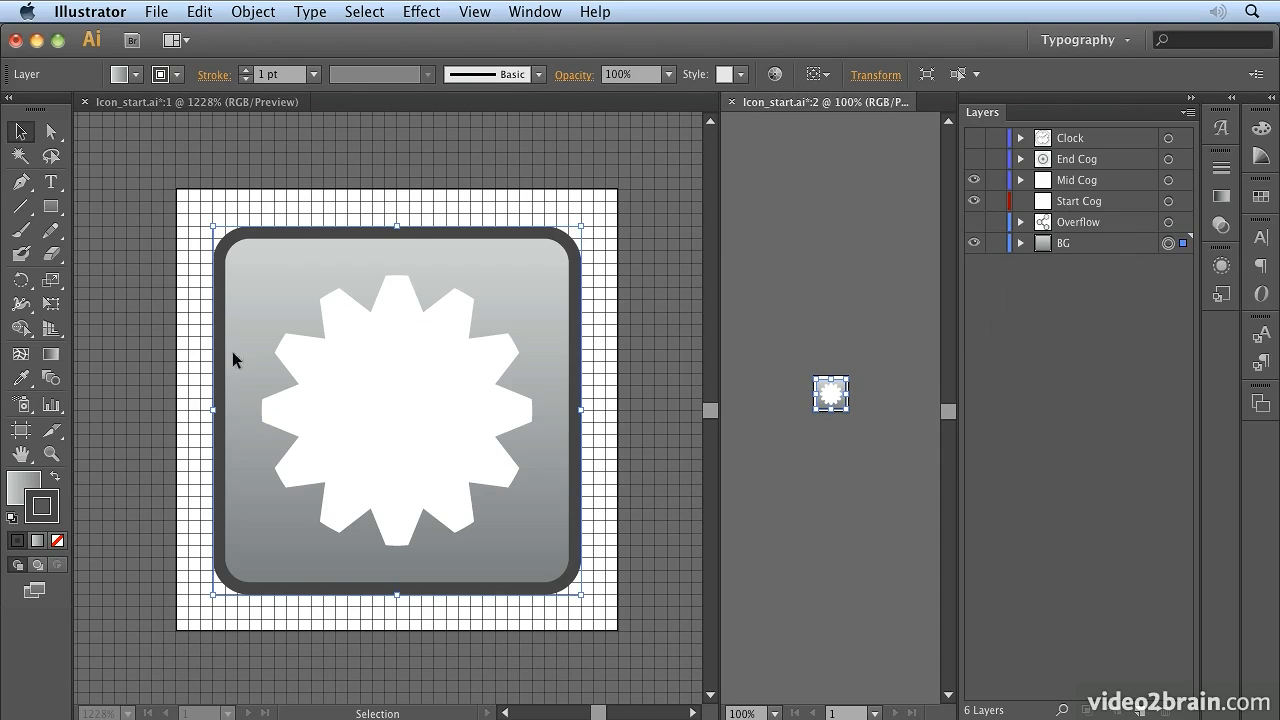
pyautogui.click(245, 71)
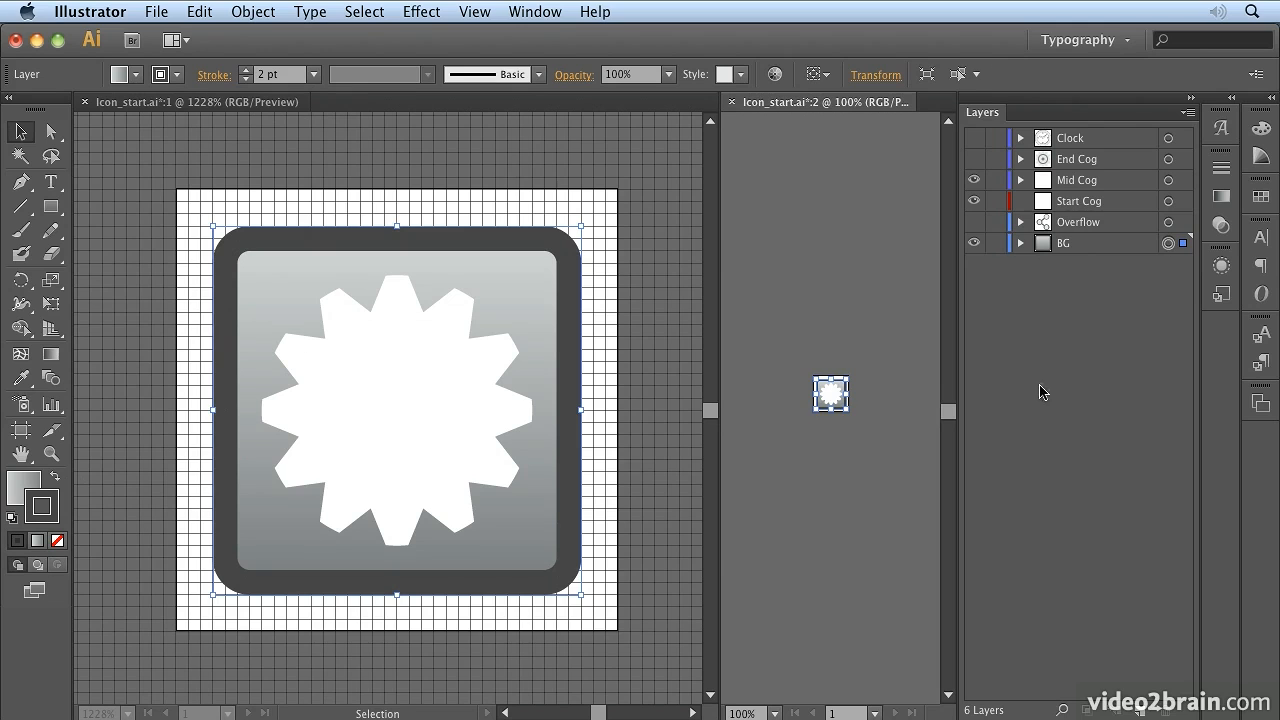
pyautogui.click(874, 452)
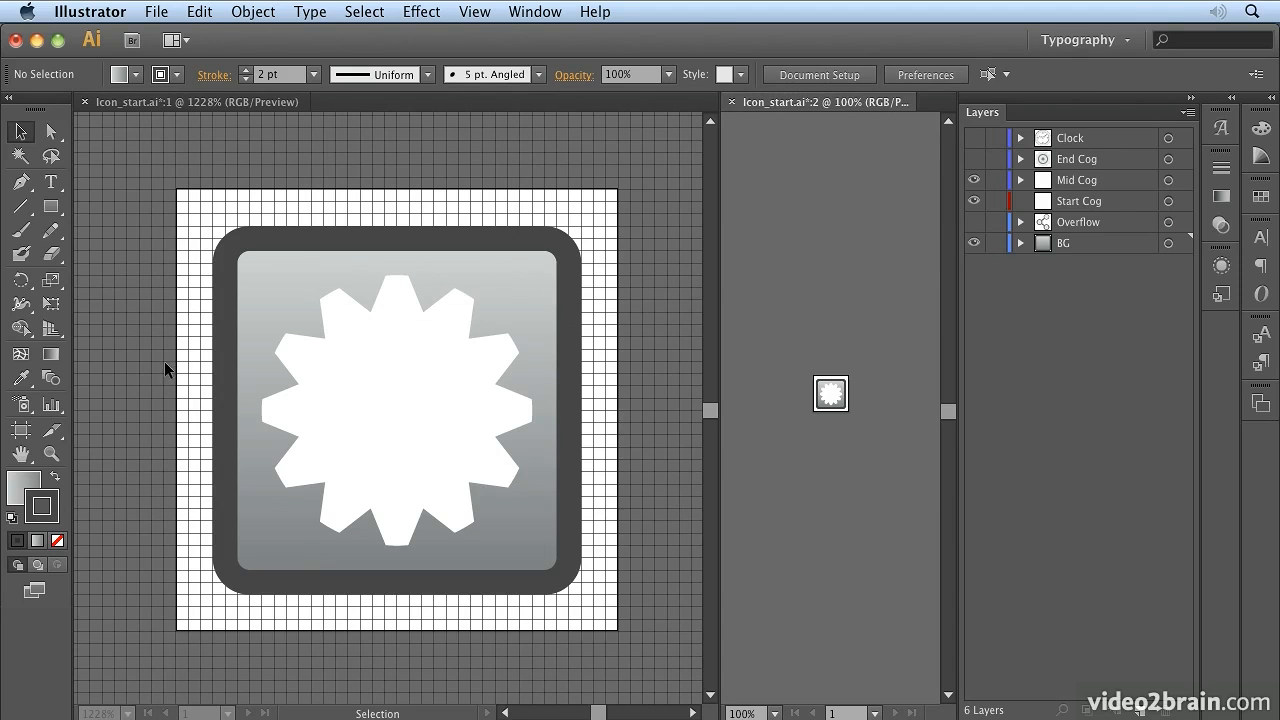
# Show the rulers and the grid in the 100% window
pyautogui.click(474, 10)
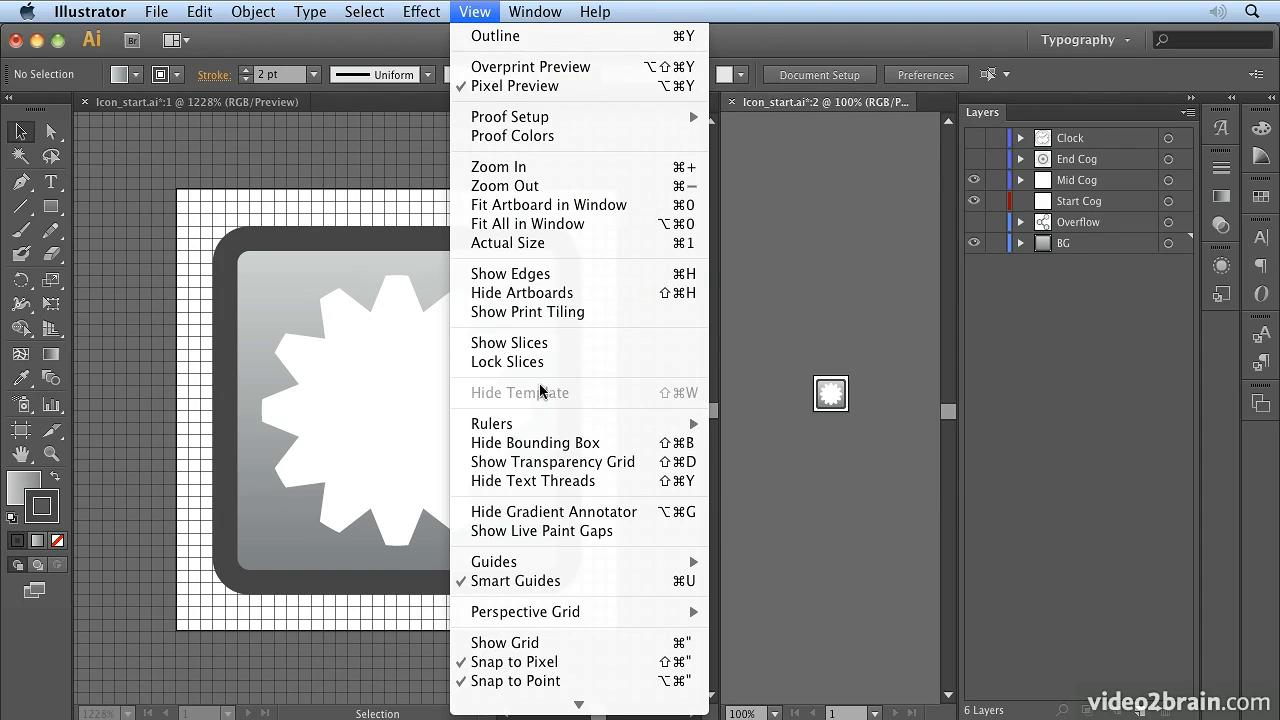
pyautogui.moveTo(672, 423)
pyautogui.click(737, 423)
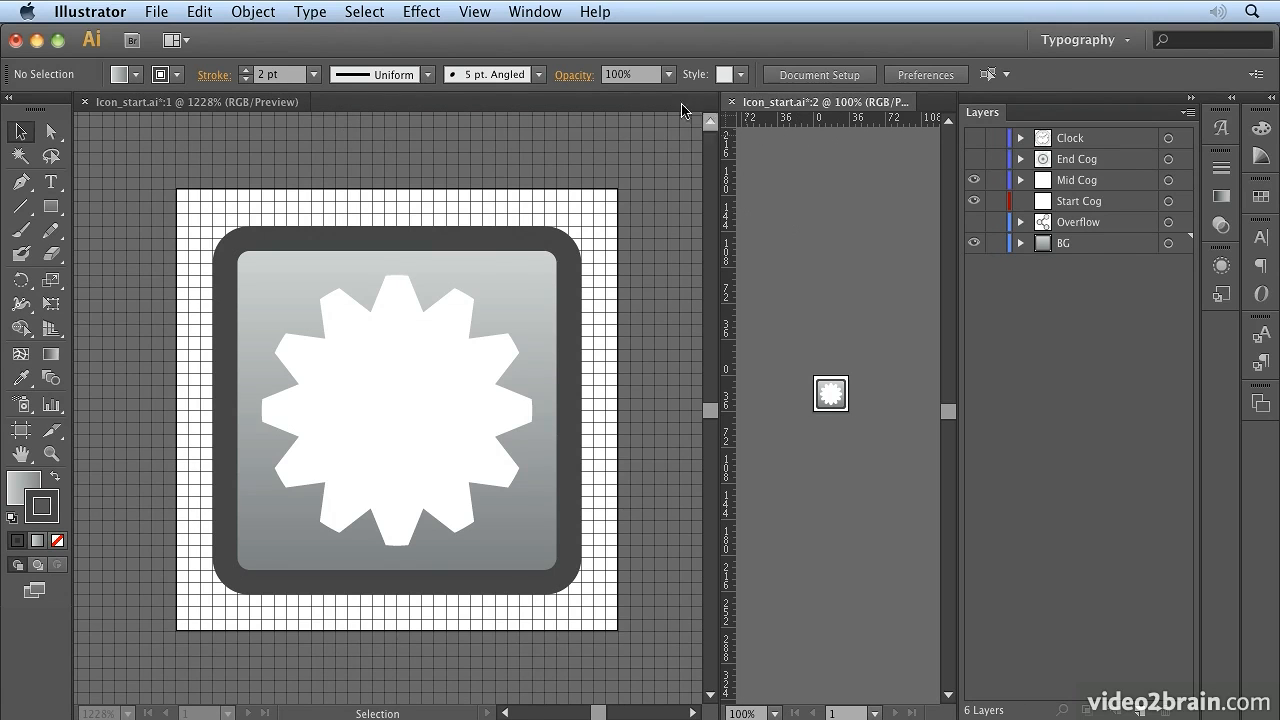
pyautogui.click(476, 12)
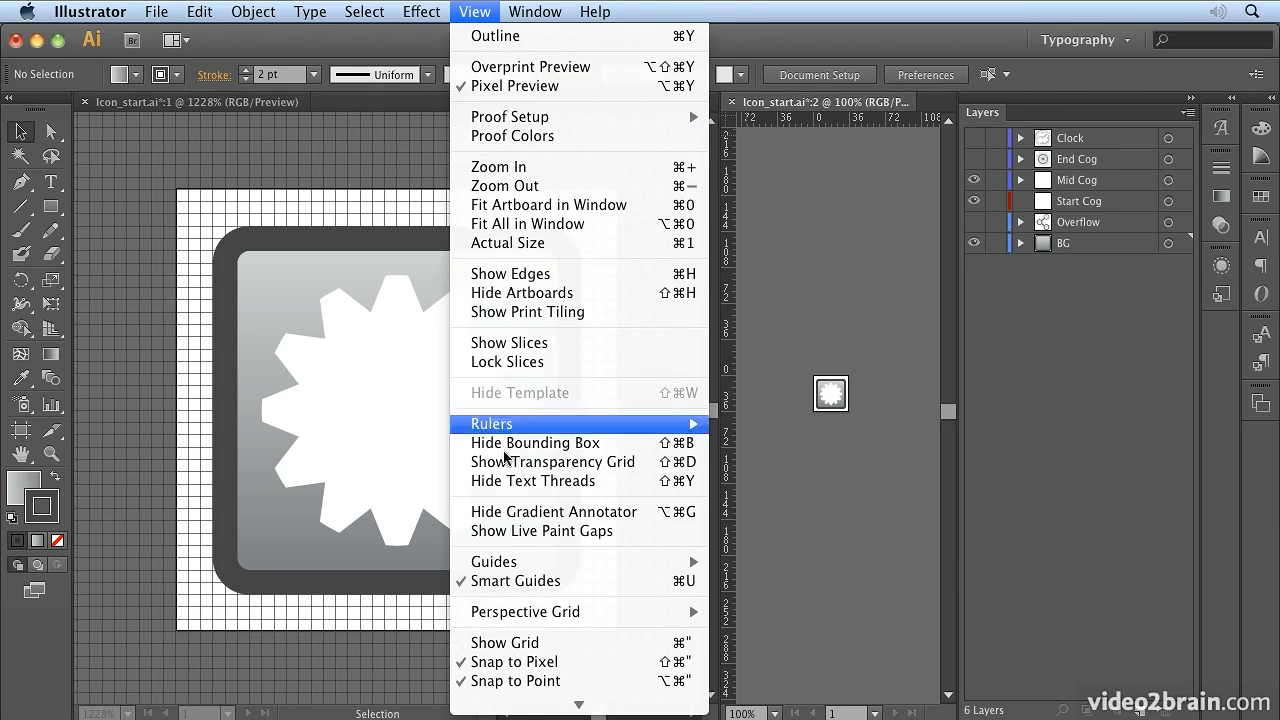
pyautogui.moveTo(496, 566)
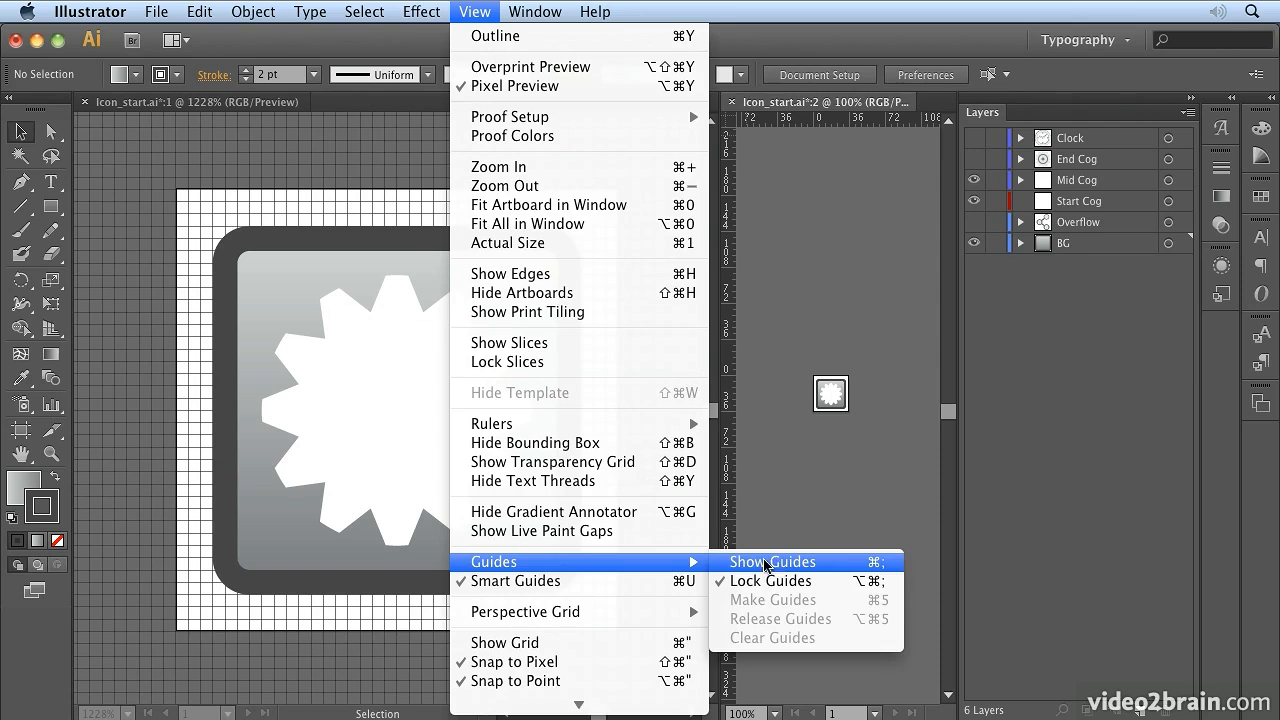
pyautogui.click(616, 642)
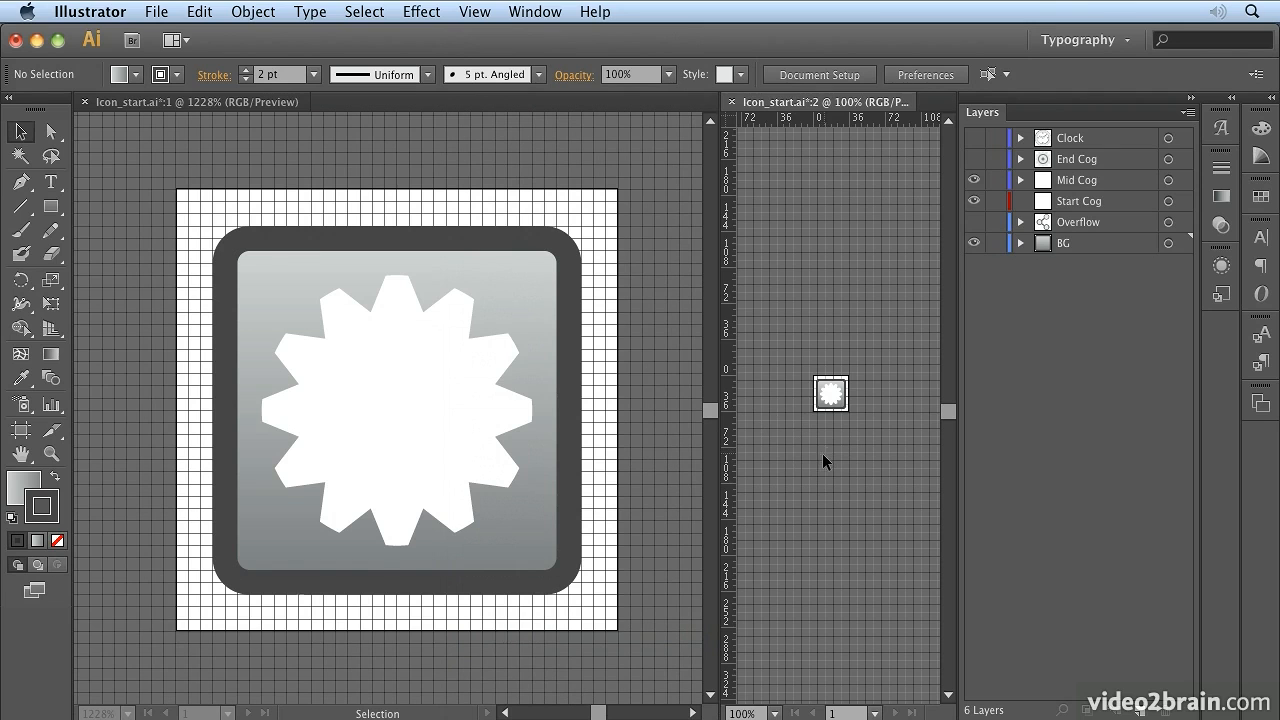
# Make the zoomed-in window active and show its rulers
pyautogui.click(198, 133)
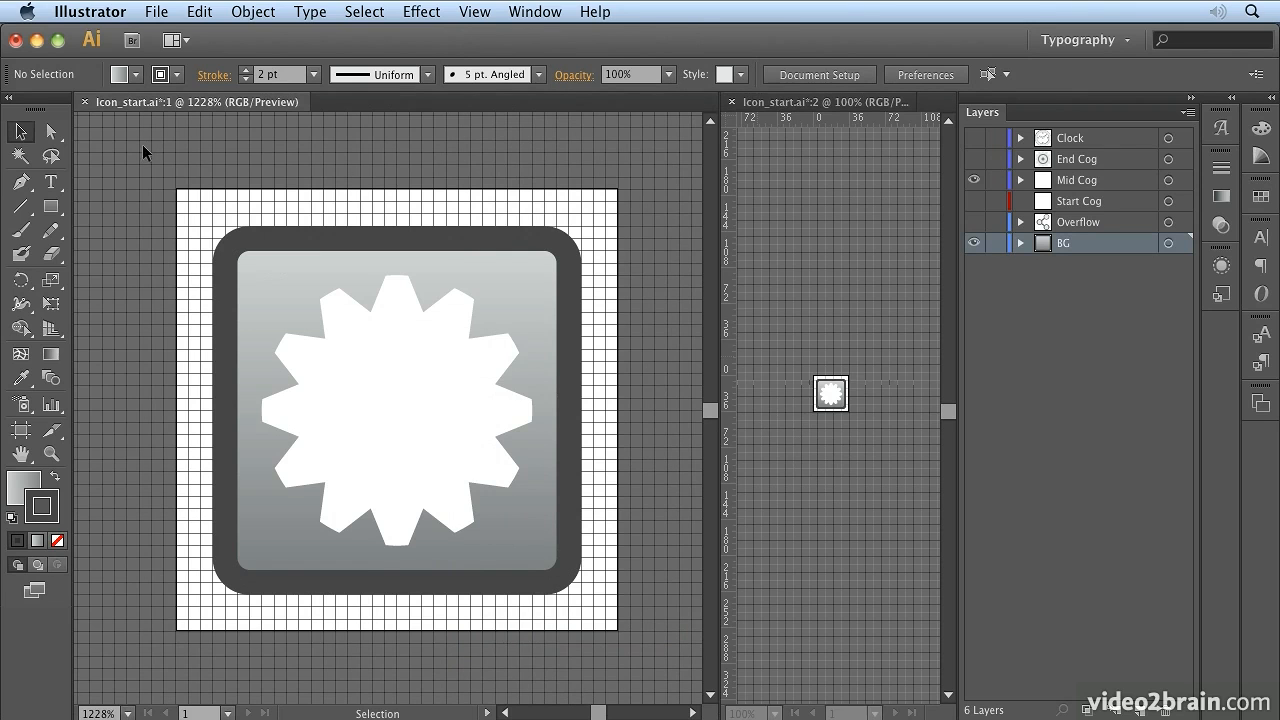
pyautogui.click(482, 14)
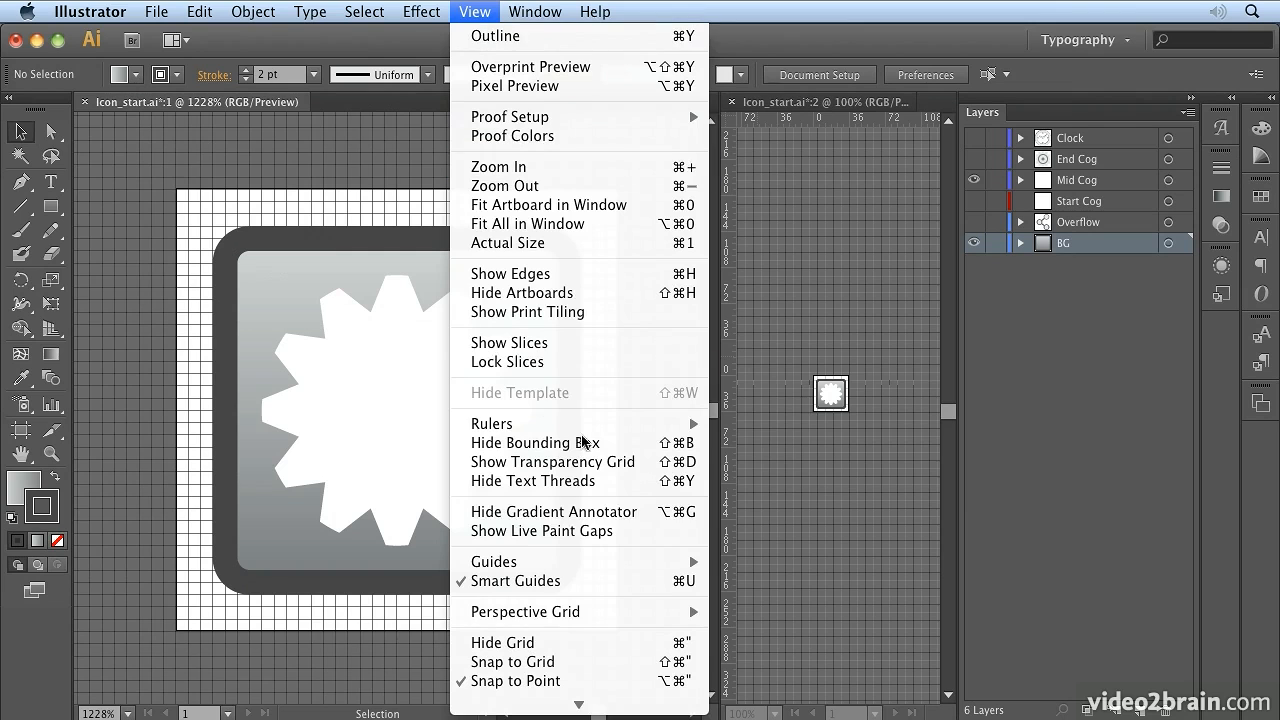
pyautogui.moveTo(563, 423)
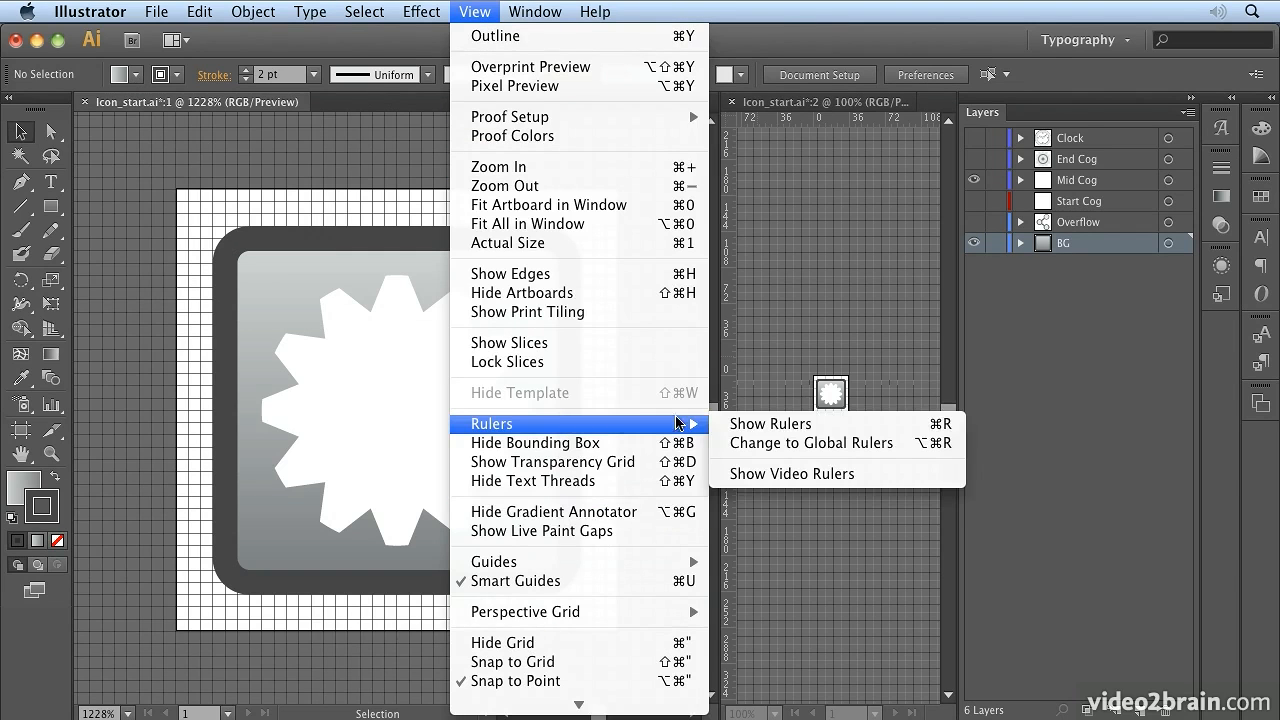
pyautogui.click(735, 424)
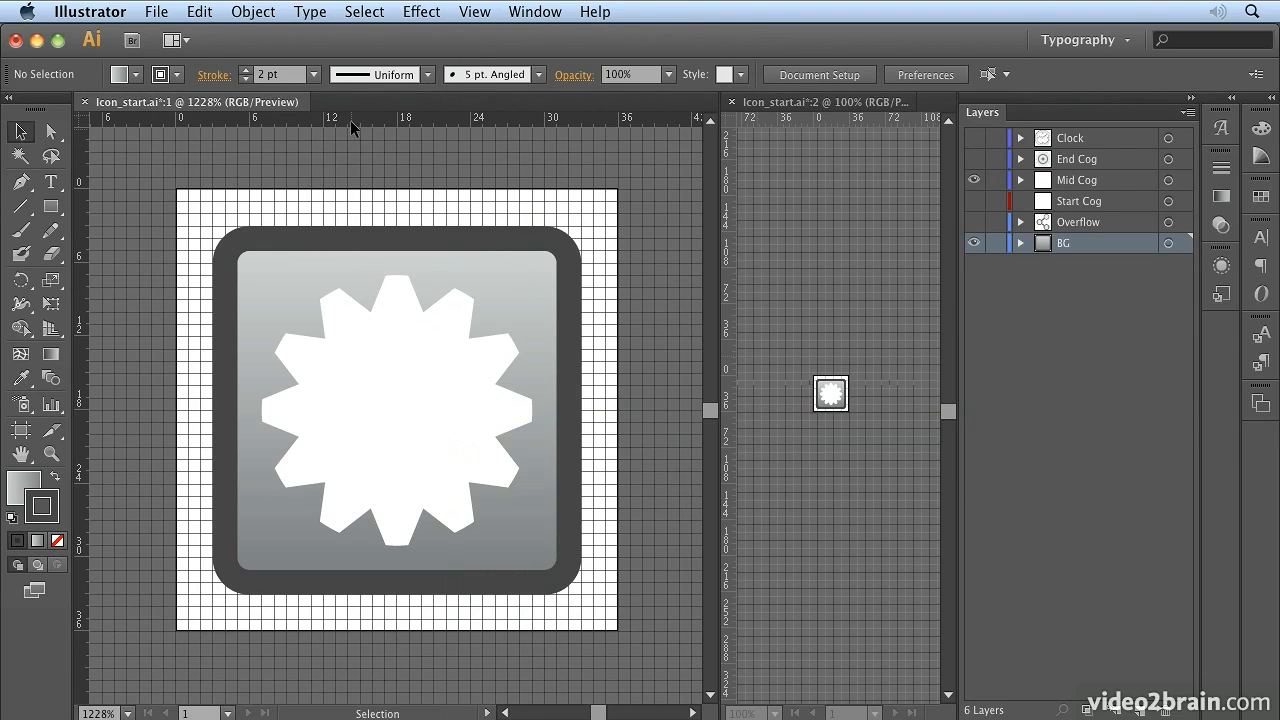
# Place two horizontal and two vertical ruler guides along the outer edges of the cog's teeth
pyautogui.click(485, 14)
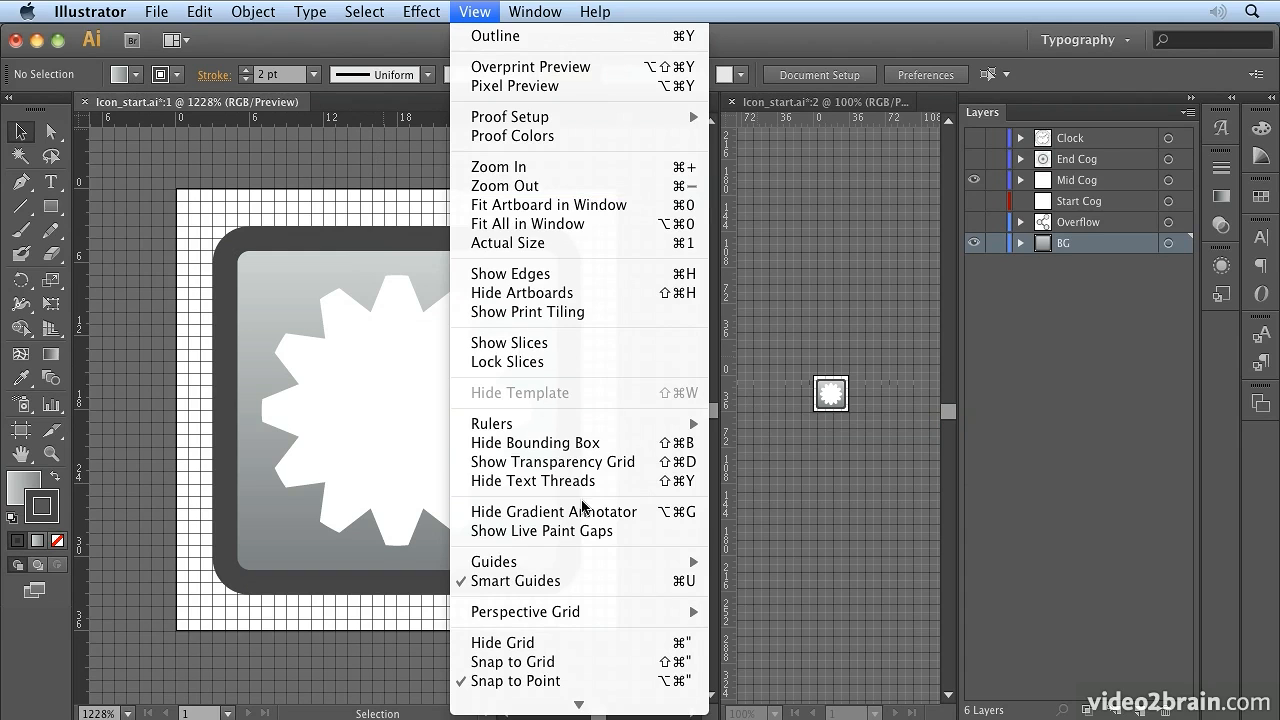
pyautogui.moveTo(566, 567)
pyautogui.click(337, 57)
pyautogui.moveTo(342, 120); pyautogui.dragTo(348, 274)
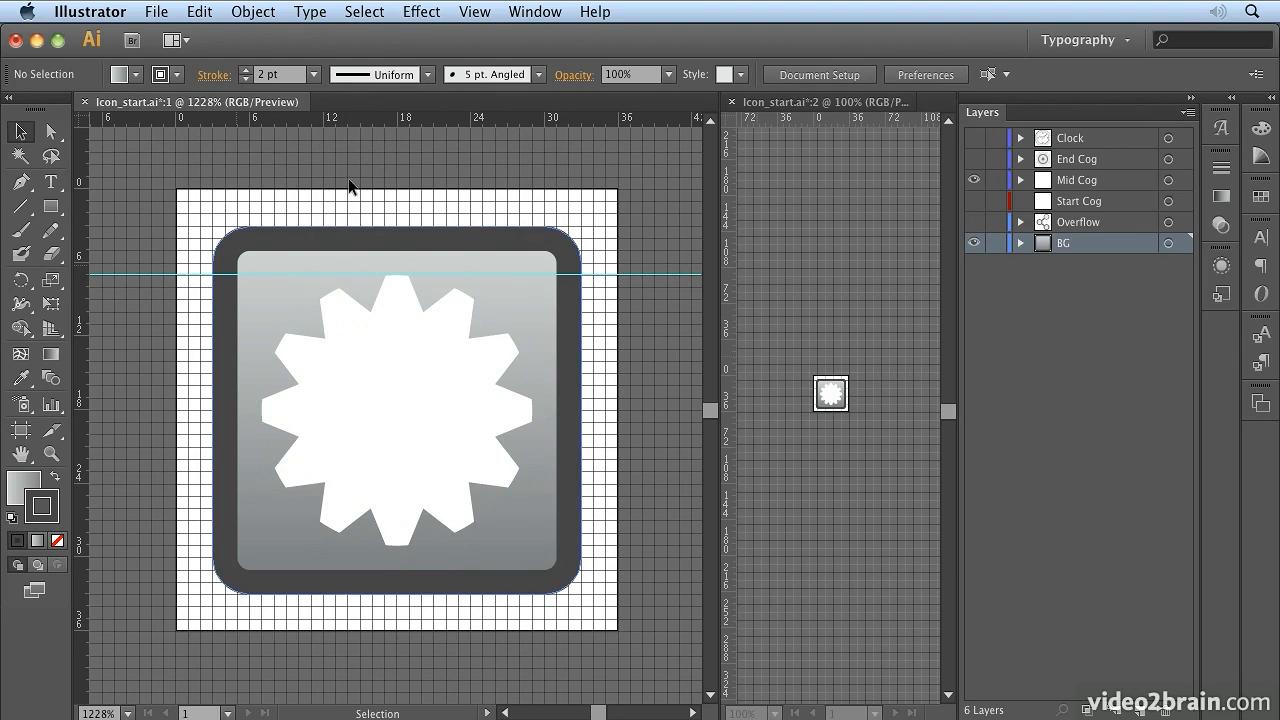
pyautogui.moveTo(80, 396); pyautogui.dragTo(261, 414)
pyautogui.moveTo(421, 118); pyautogui.dragTo(460, 541)
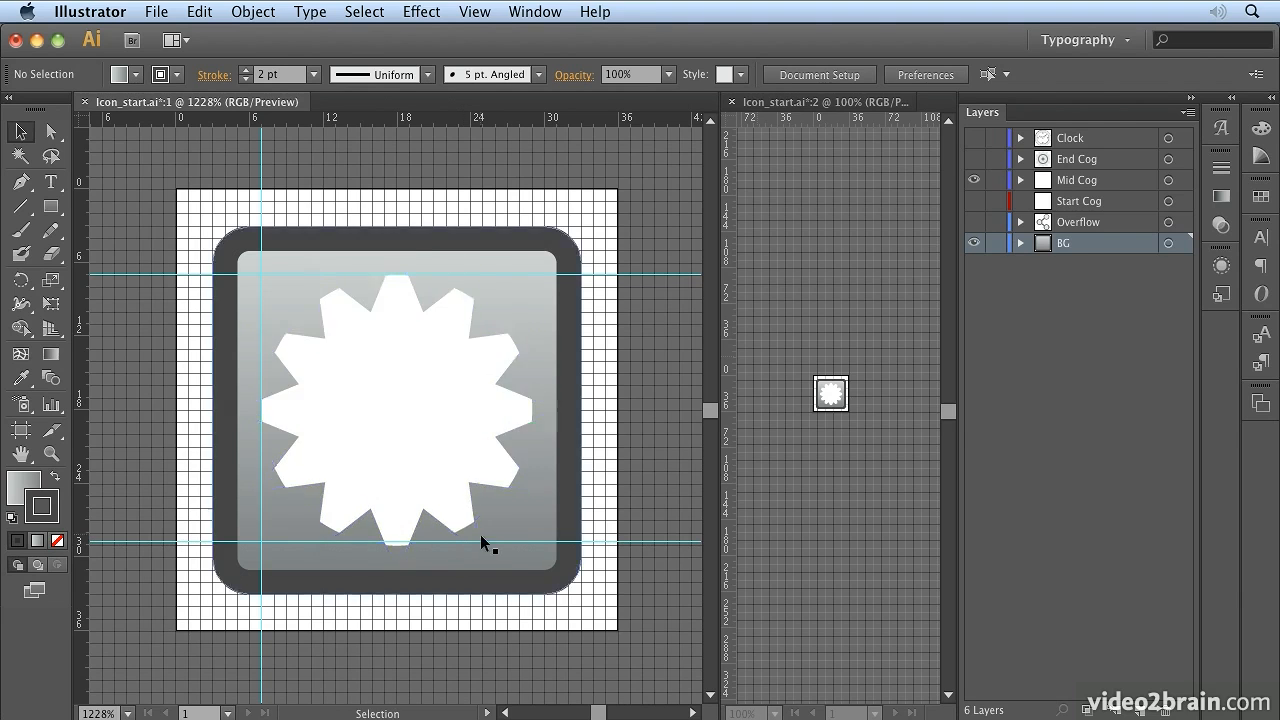
pyautogui.moveTo(84, 271); pyautogui.dragTo(530, 390)
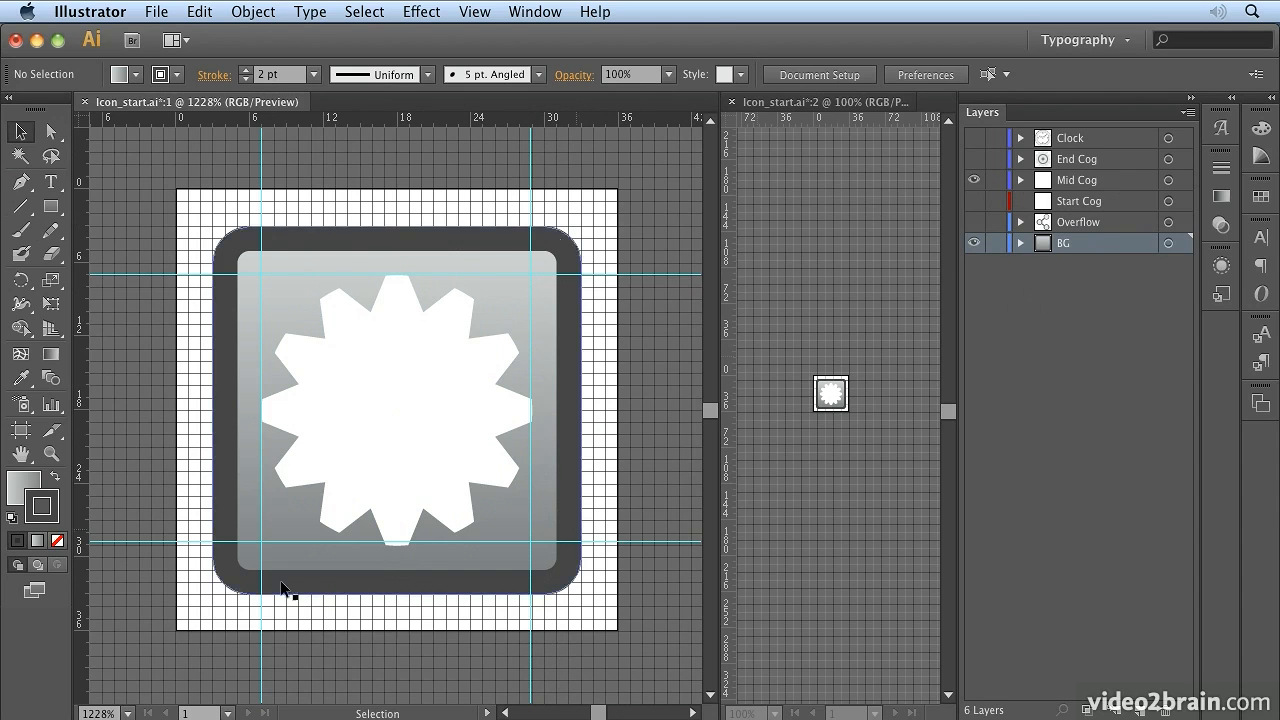
pyautogui.click(474, 11)
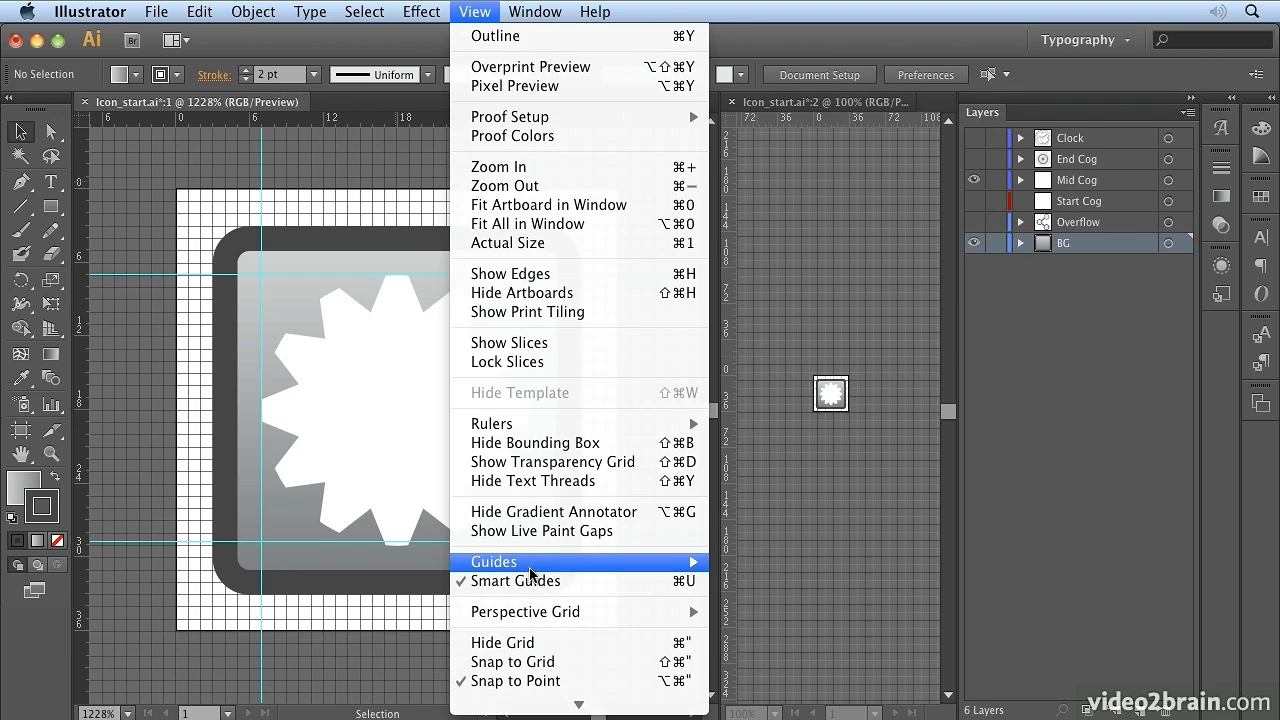
pyautogui.moveTo(533, 571)
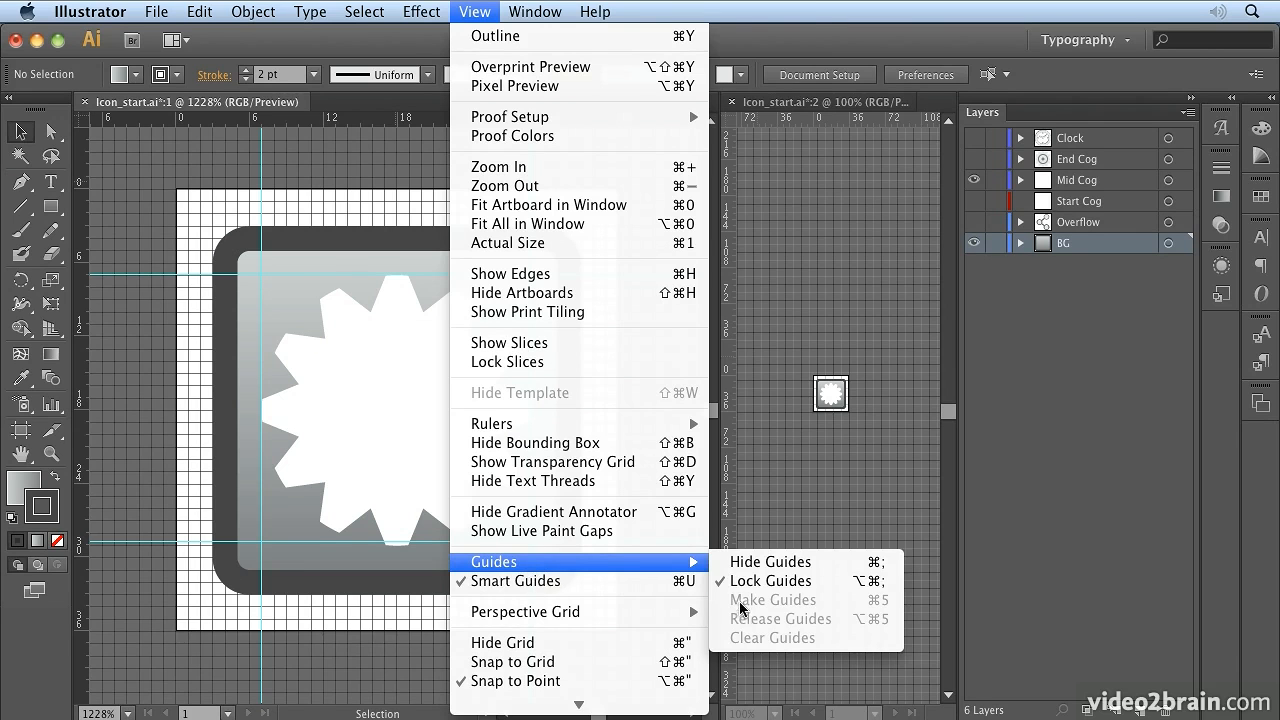
pyautogui.click(1136, 417)
pyautogui.moveTo(50, 206); pyautogui.dragTo(110, 258)
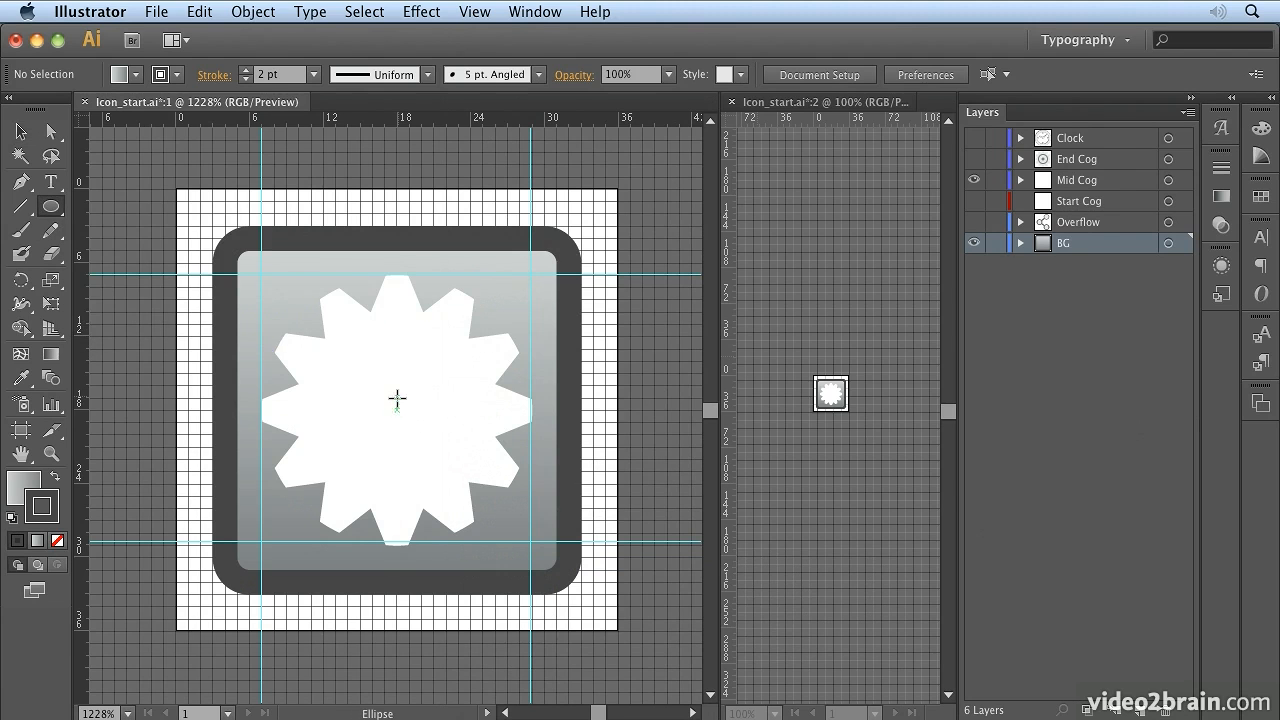
pyautogui.moveTo(397, 406); pyautogui.dragTo(474, 360)
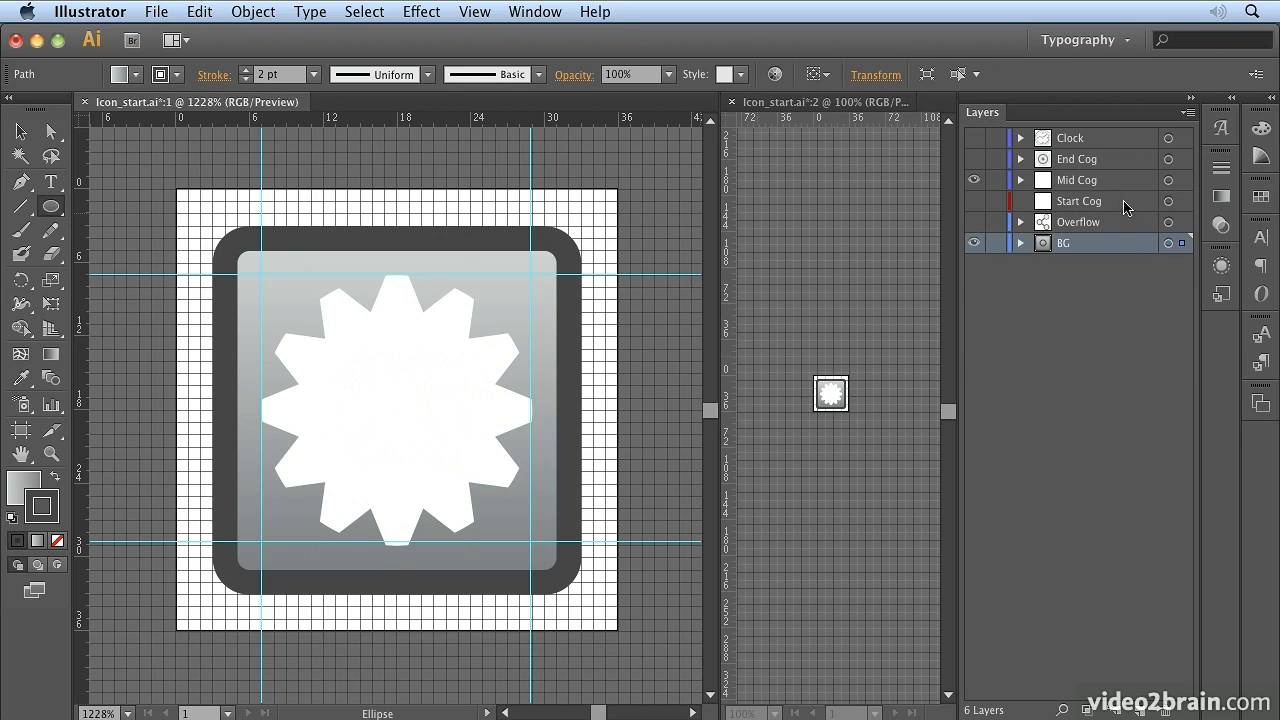
pyautogui.click(1021, 243)
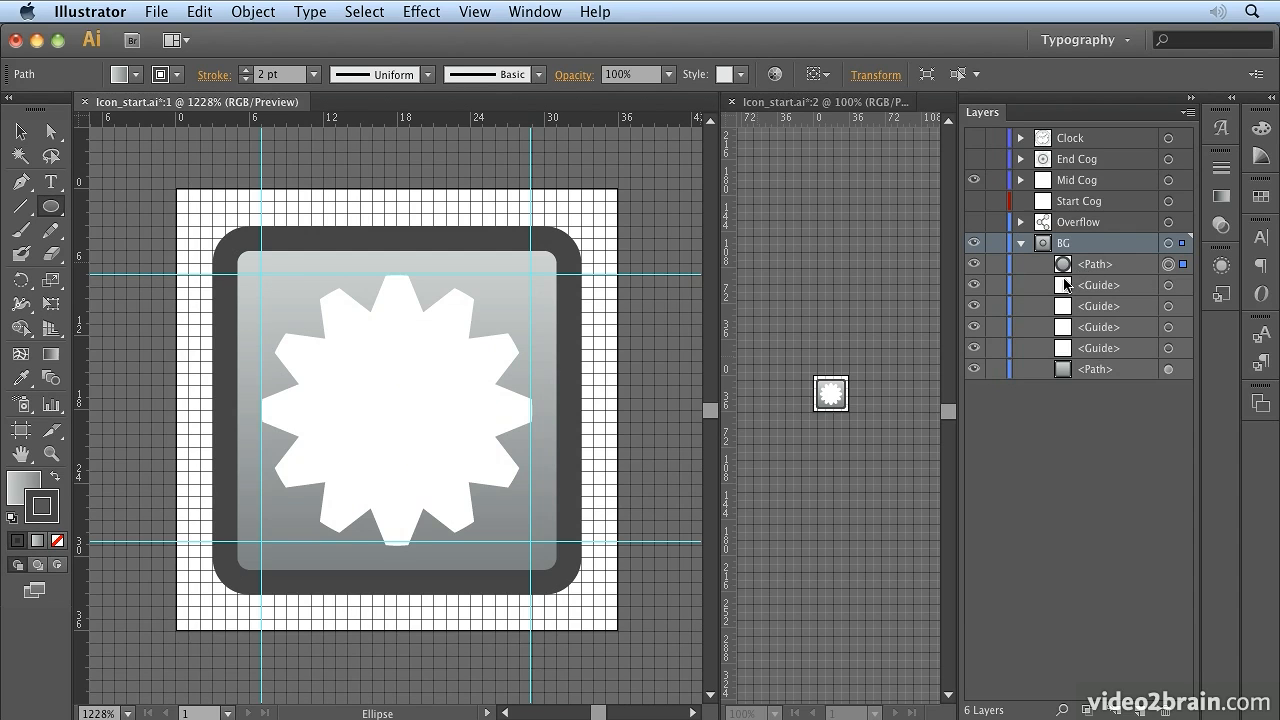
pyautogui.press('Delete')
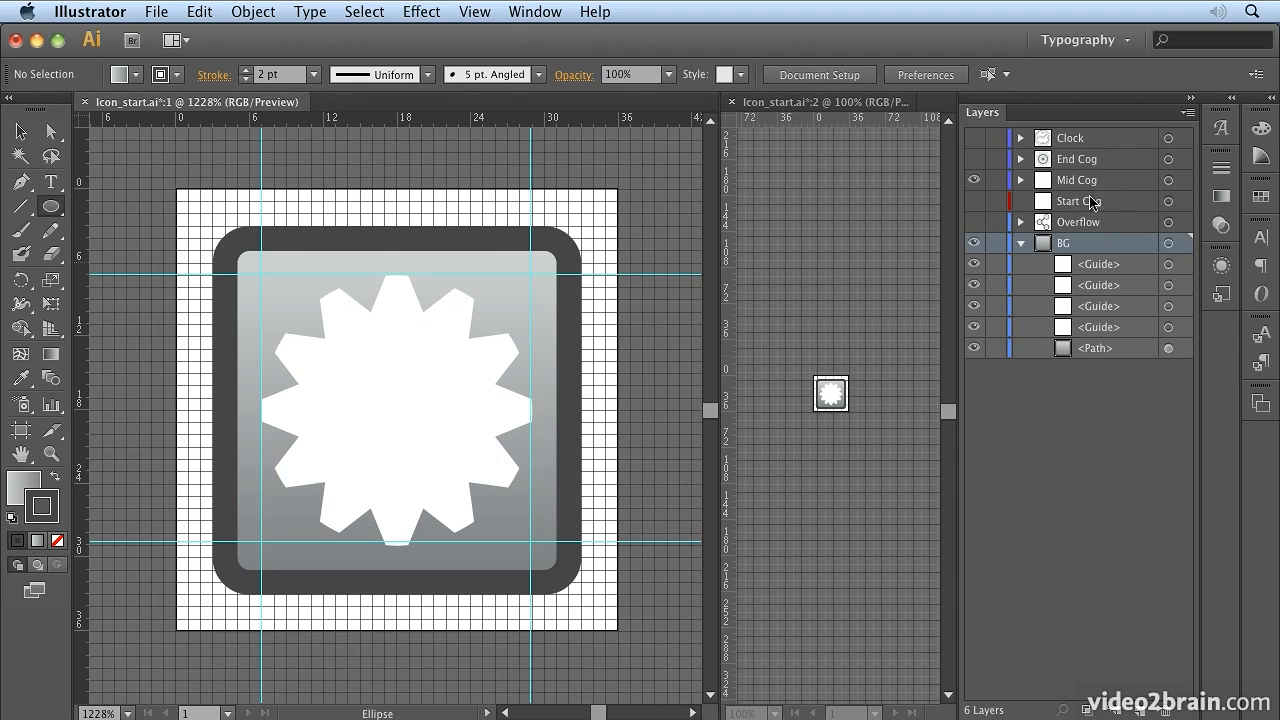
# Paste the copied circle in front on the Mid Cog layer and convert it into a guide
pyautogui.click(1102, 188)
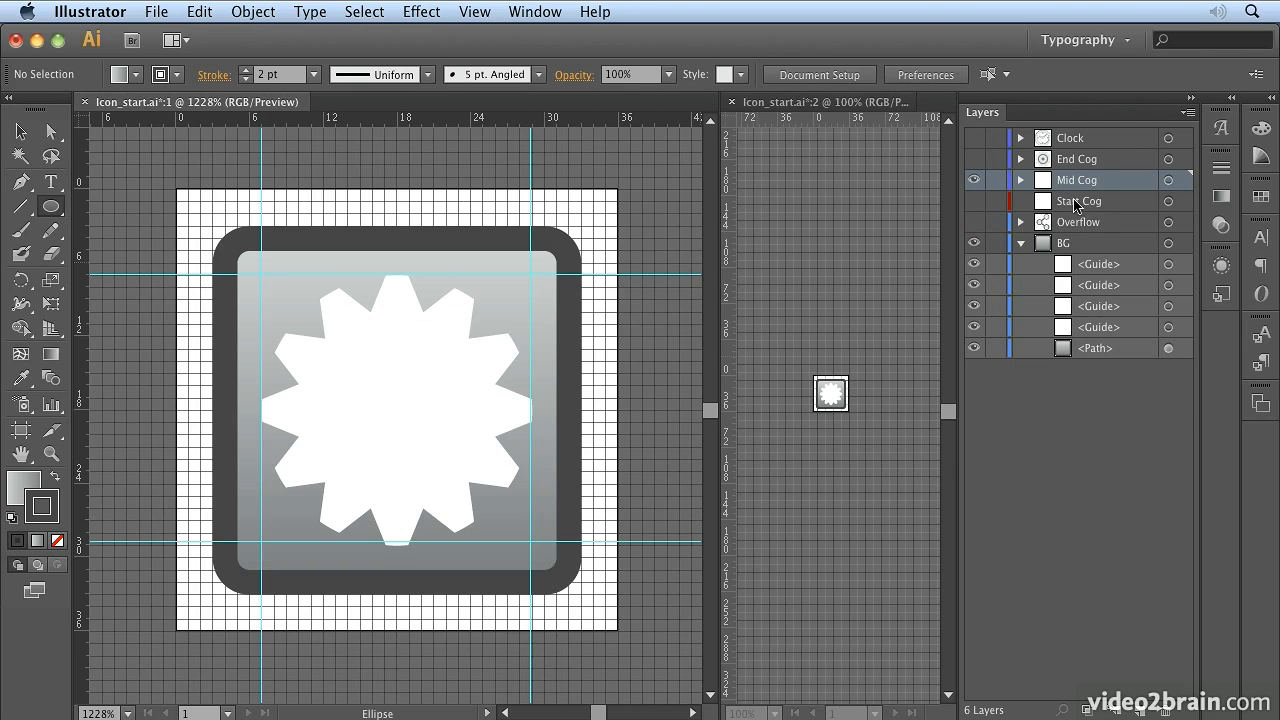
pyautogui.press('super+f')
pyautogui.click(20, 138)
pyautogui.click(435, 365)
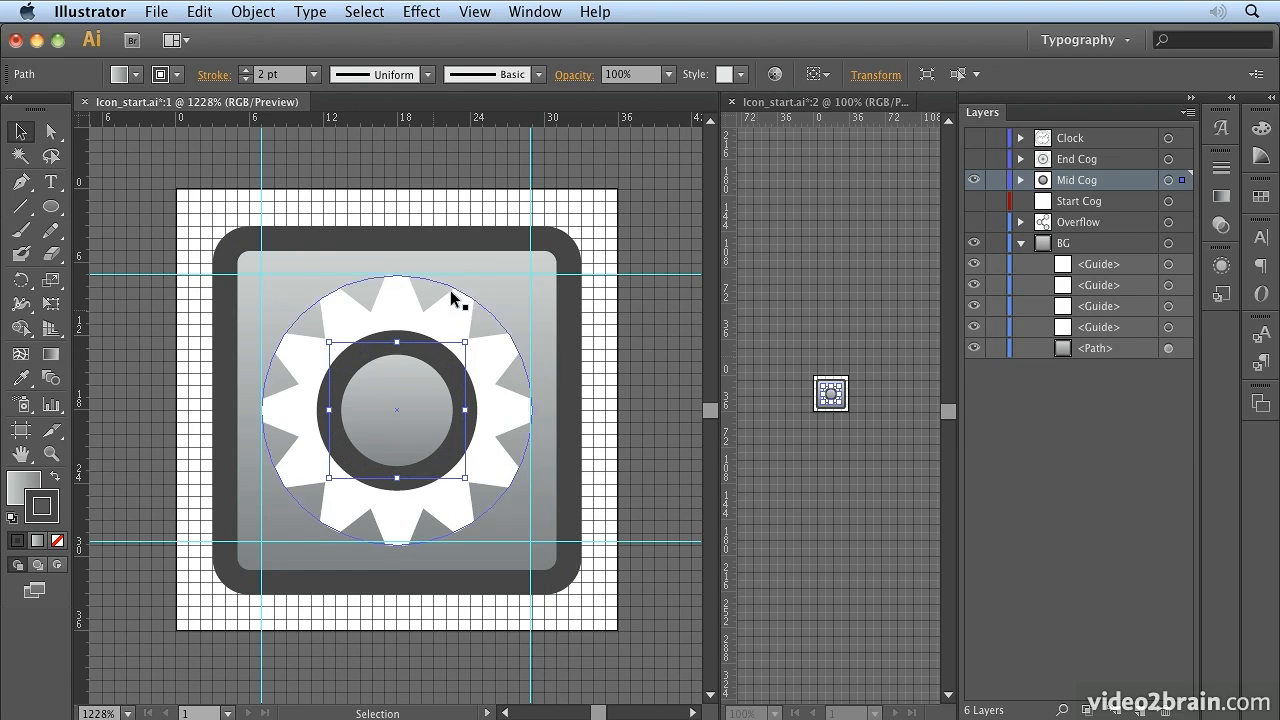
pyautogui.click(475, 12)
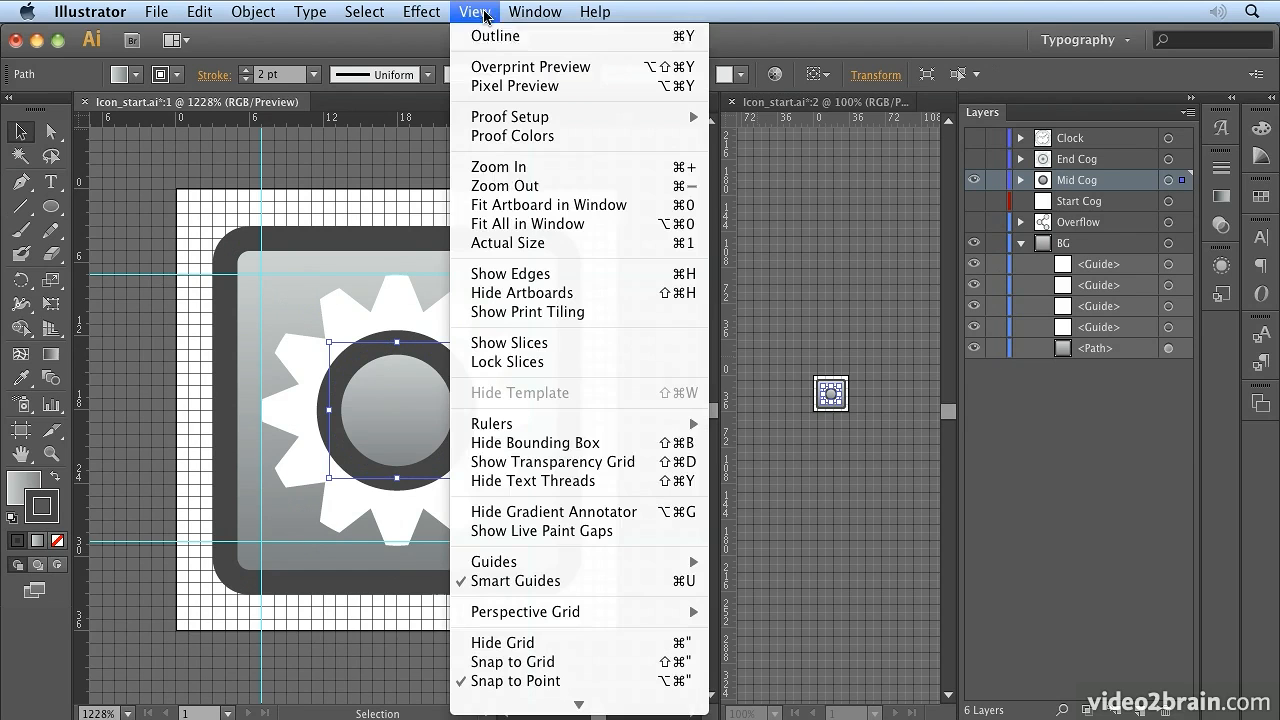
pyautogui.moveTo(502, 568)
pyautogui.click(774, 600)
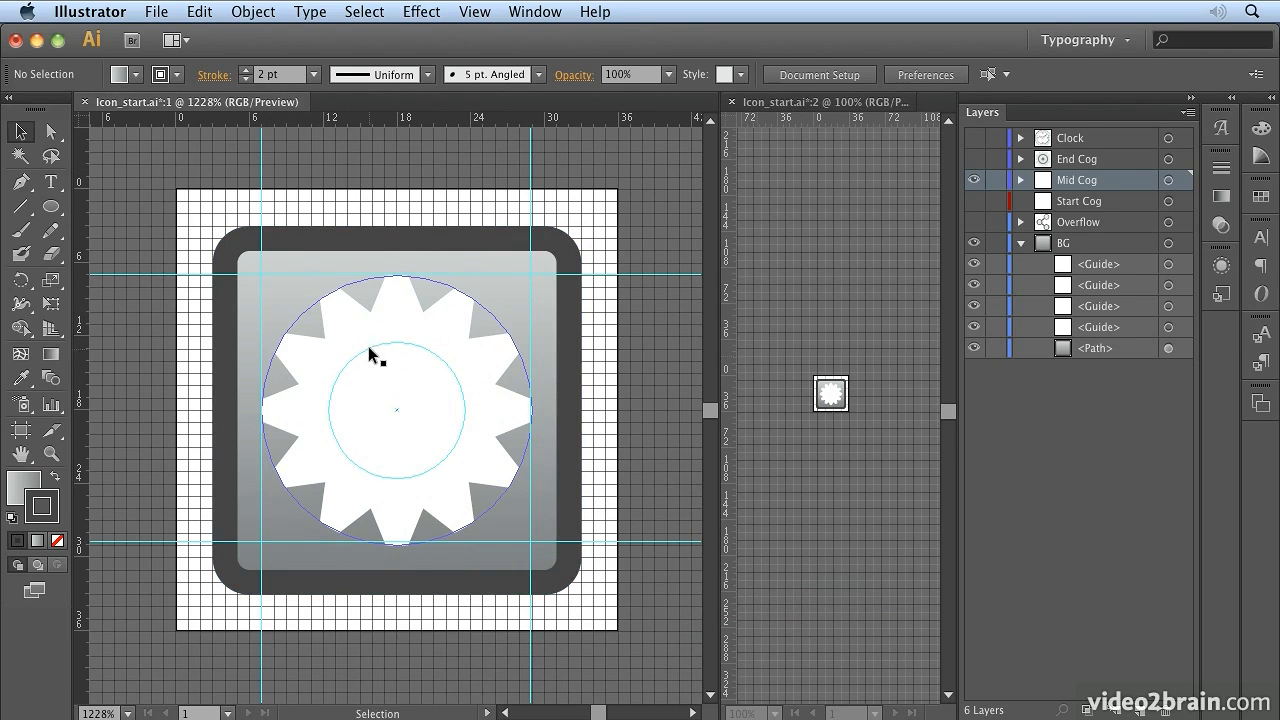
# Draw a diagonal Pen path from the lower-left to the upper-right intersection of the ruler guides and convert it into a guide
pyautogui.click(20, 210)
pyautogui.click(20, 188)
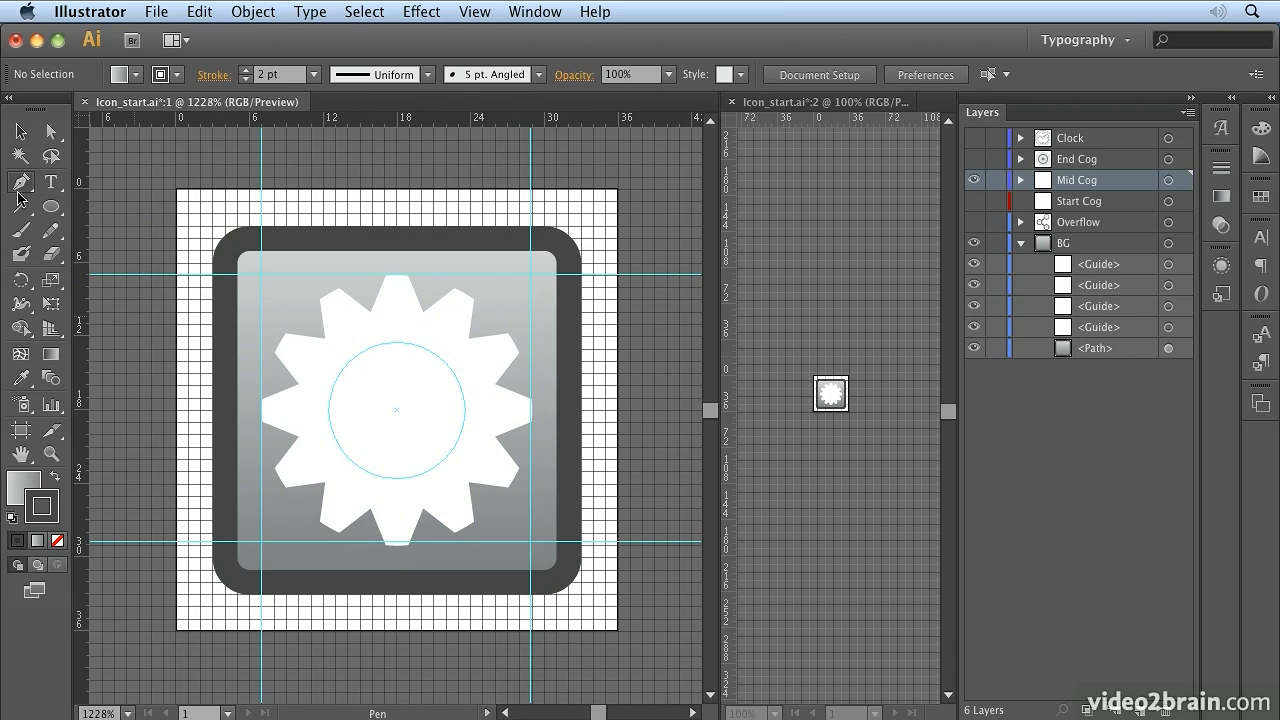
pyautogui.click(262, 543)
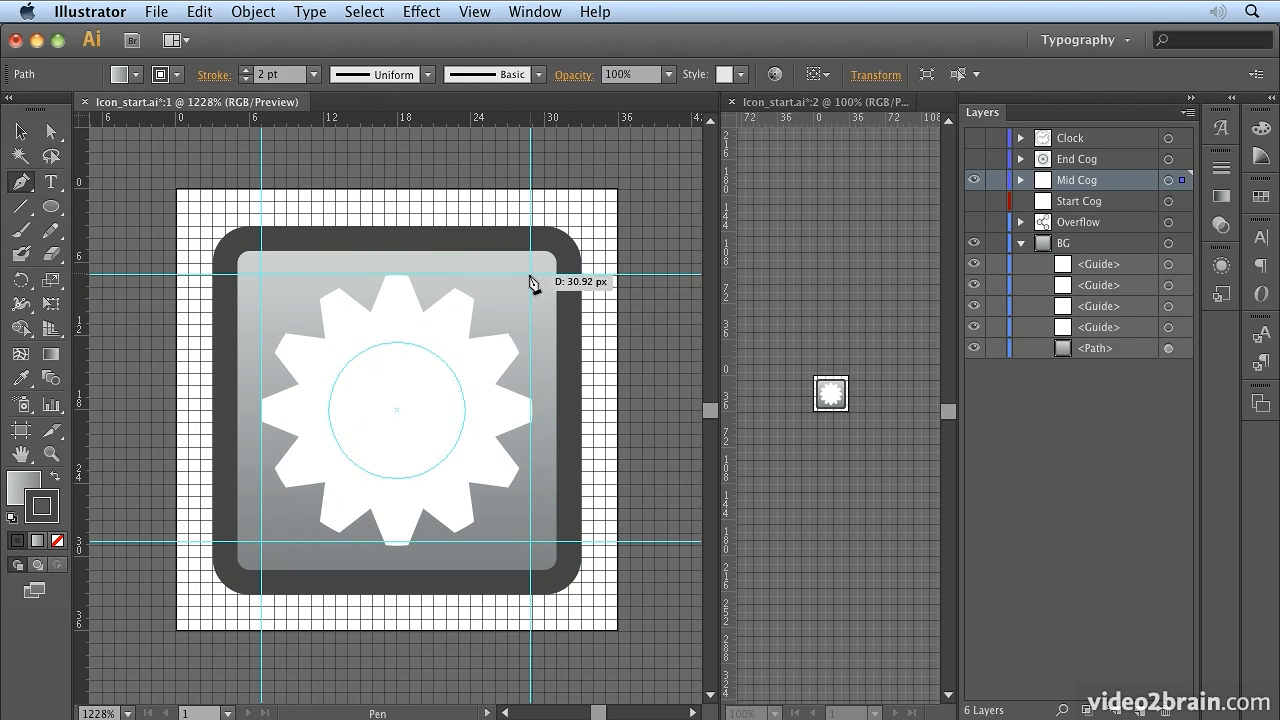
pyautogui.click(532, 278)
pyautogui.click(20, 132)
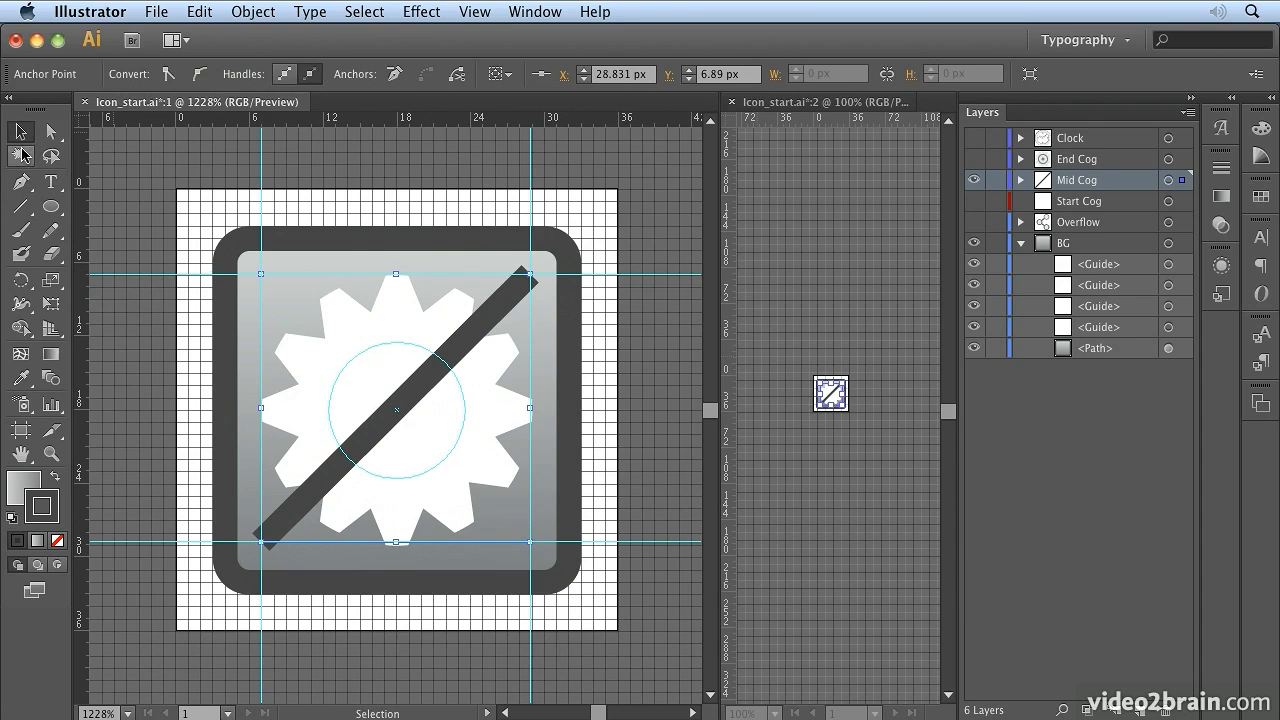
pyautogui.click(406, 401)
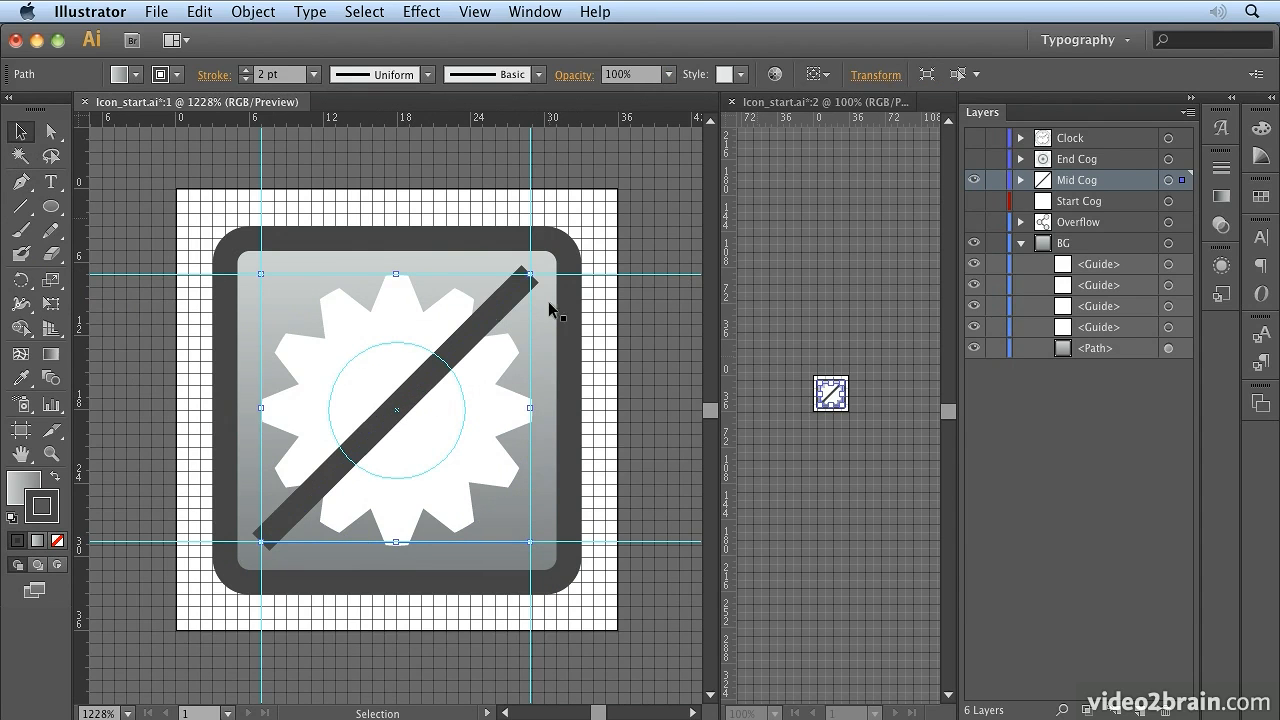
pyautogui.click(465, 14)
pyautogui.moveTo(560, 562)
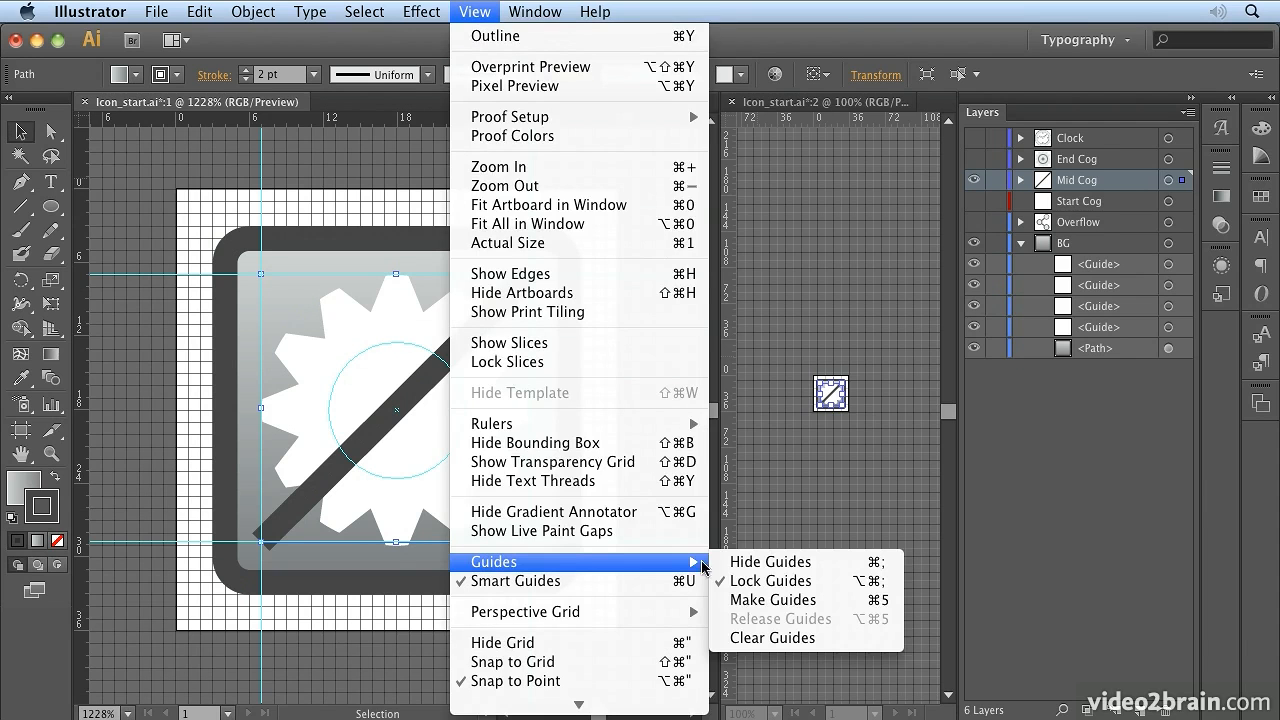
pyautogui.click(780, 600)
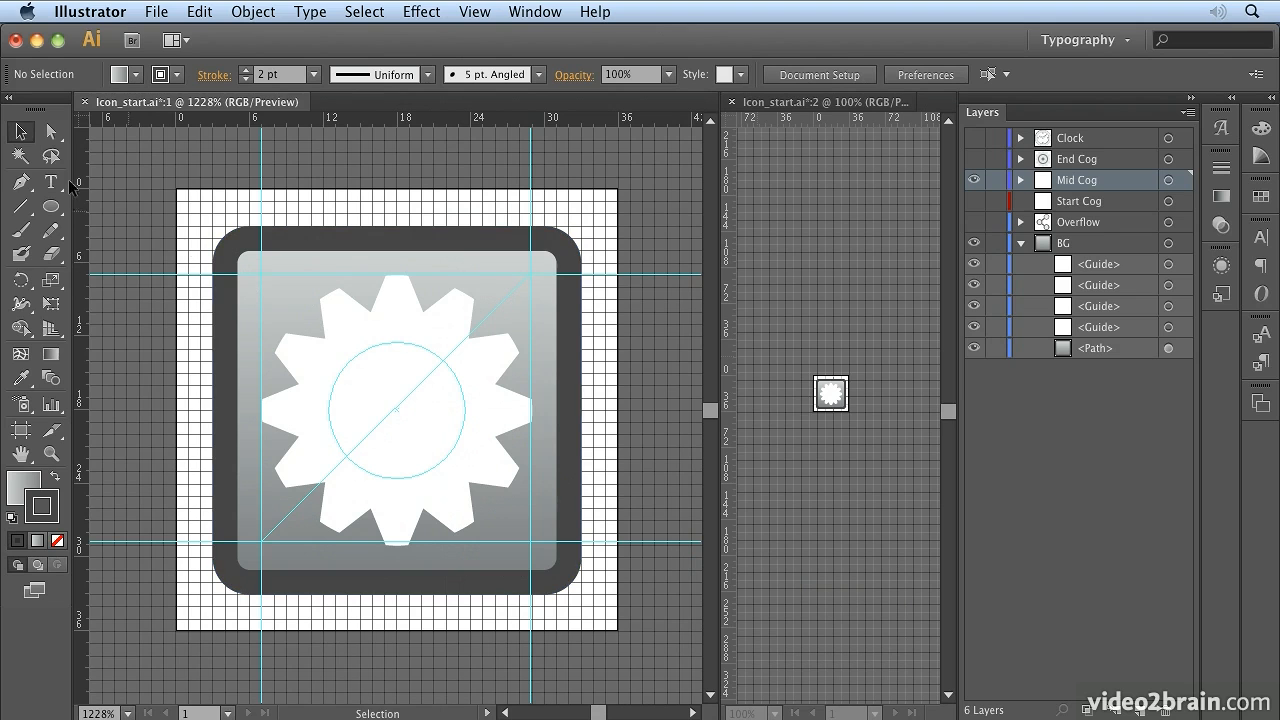
# Draw the opposite diagonal from the upper-left to the lower-right guide intersection with the Pen tool and make it a guide
pyautogui.click(21, 182)
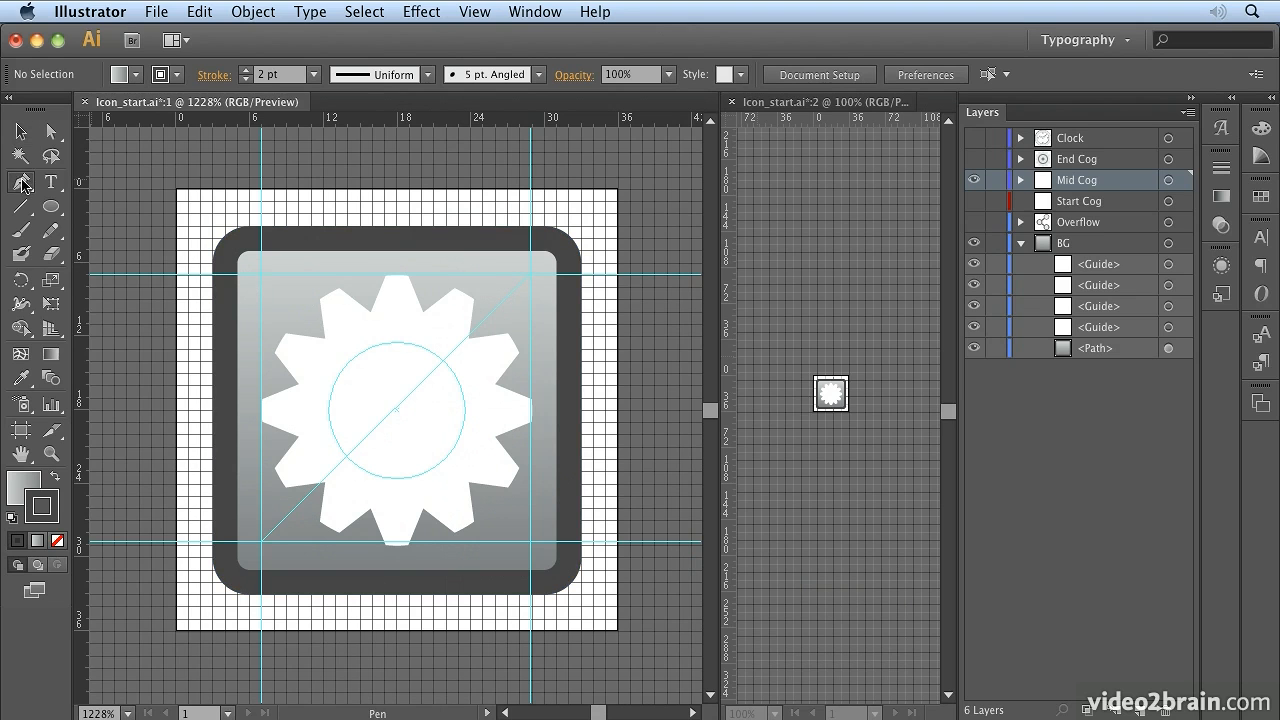
pyautogui.click(261, 274)
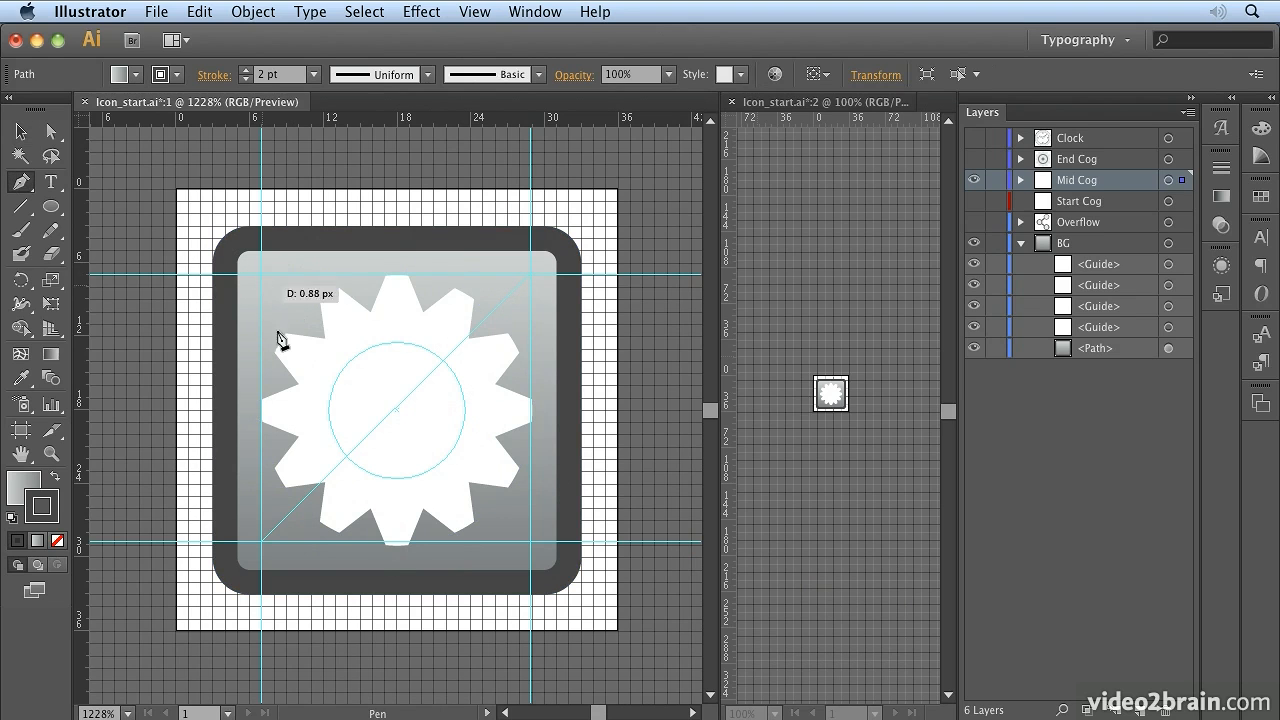
pyautogui.click(530, 542)
pyautogui.press('v')
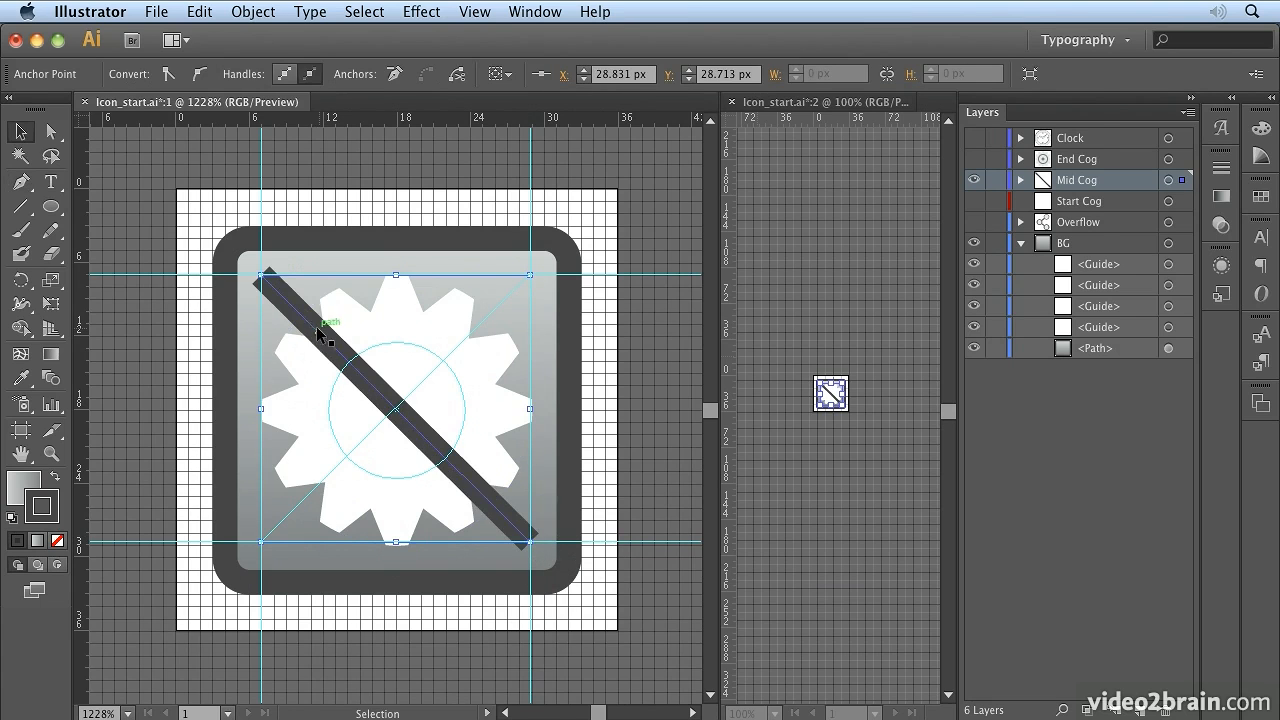
pyautogui.click(474, 11)
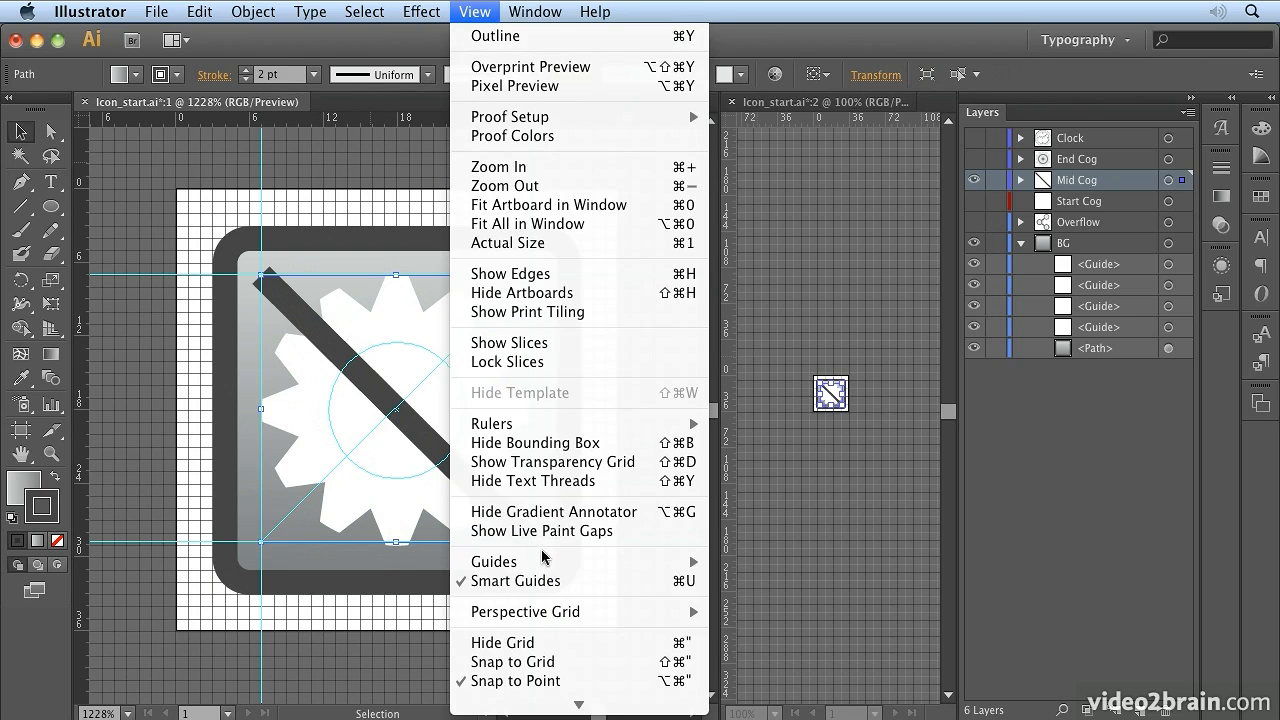
pyautogui.moveTo(560, 561)
pyautogui.click(773, 597)
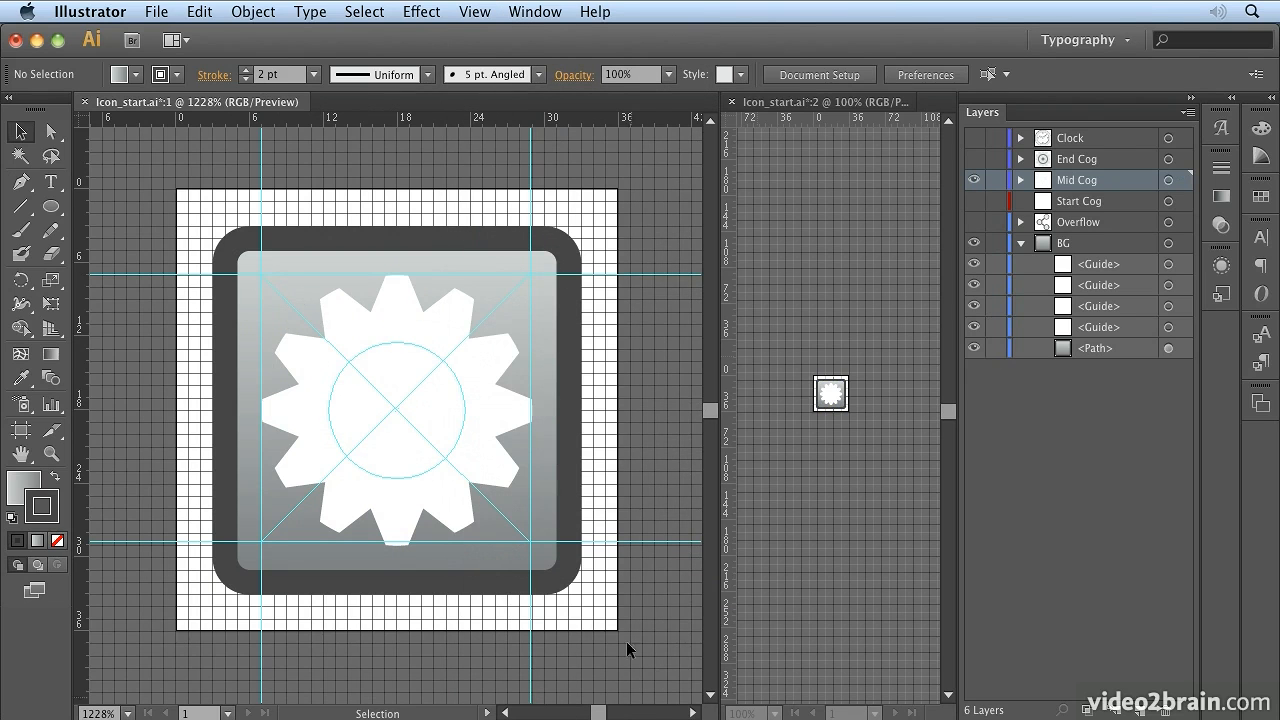